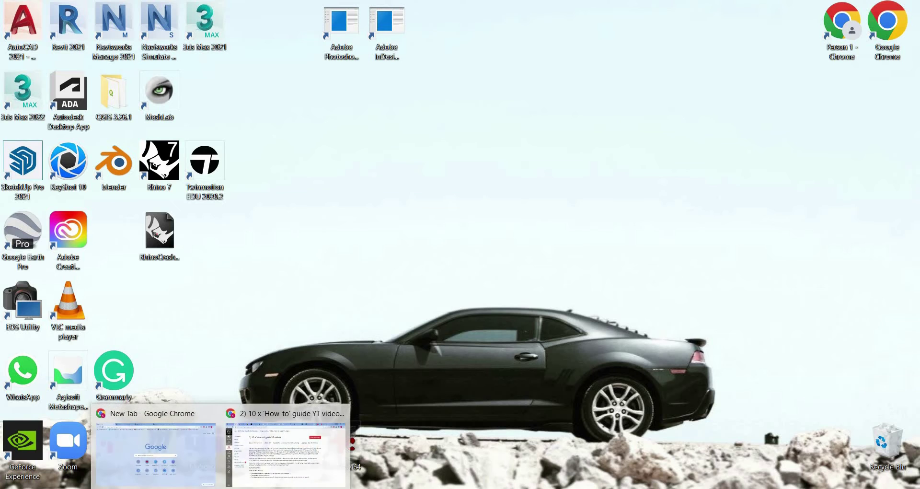
# Search Google for colmap and open the COLMAP 3.8 documentation home page
pyautogui.click(218, 448)
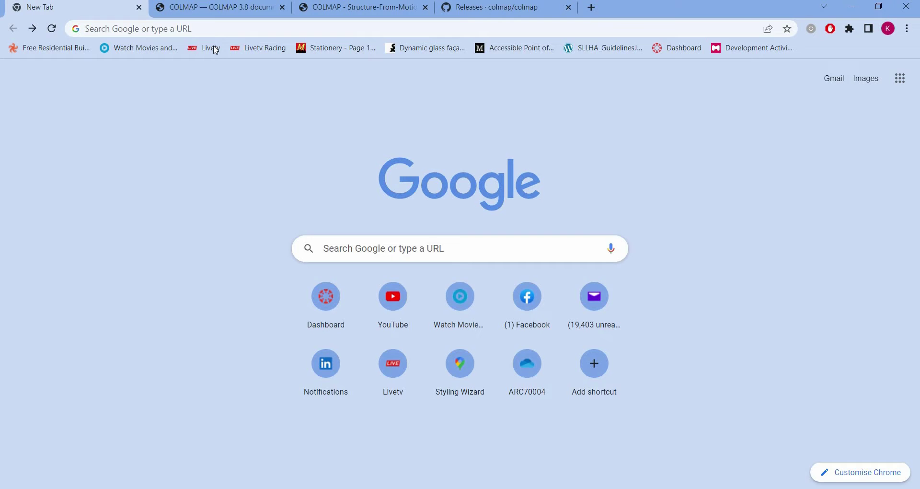
pyautogui.click(211, 33)
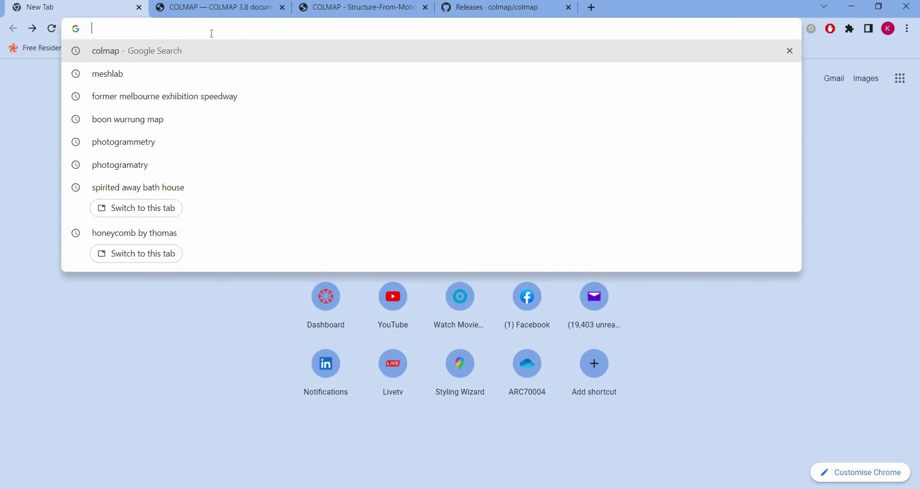
pyautogui.click(203, 50)
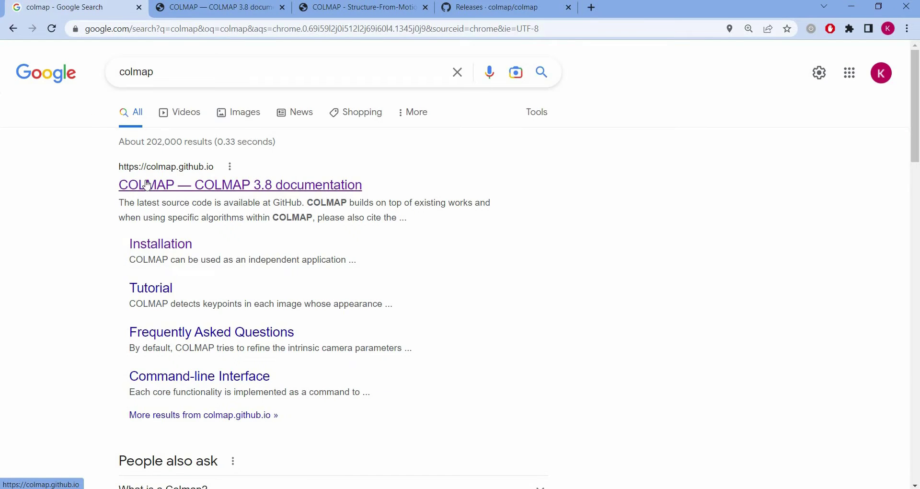
pyautogui.click(148, 185)
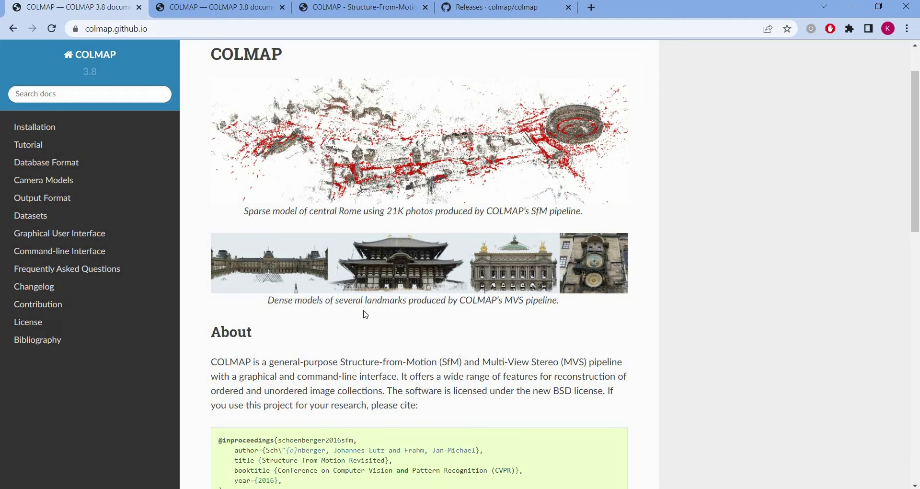
# Switch to the demuc.de COLMAP project page and scroll down to its Download section
pyautogui.scroll(-3, 301, 285)
pyautogui.scroll(4, 91, 211)
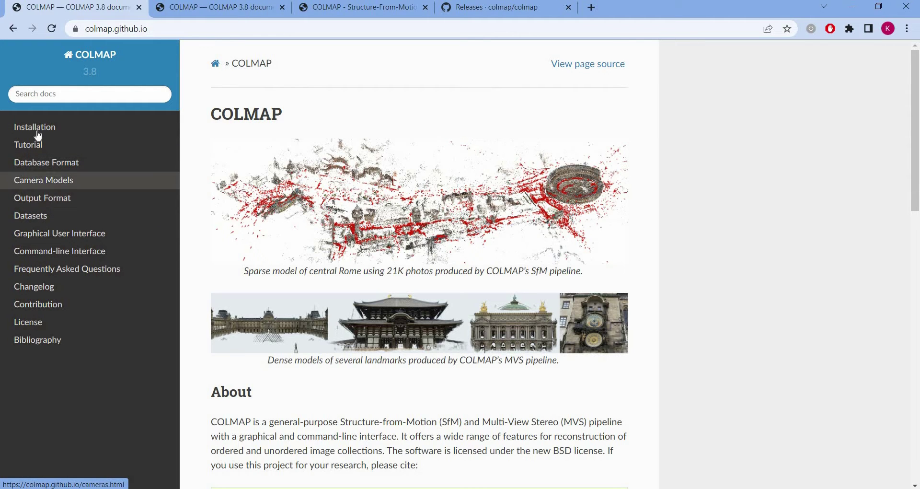
pyautogui.click(247, 11)
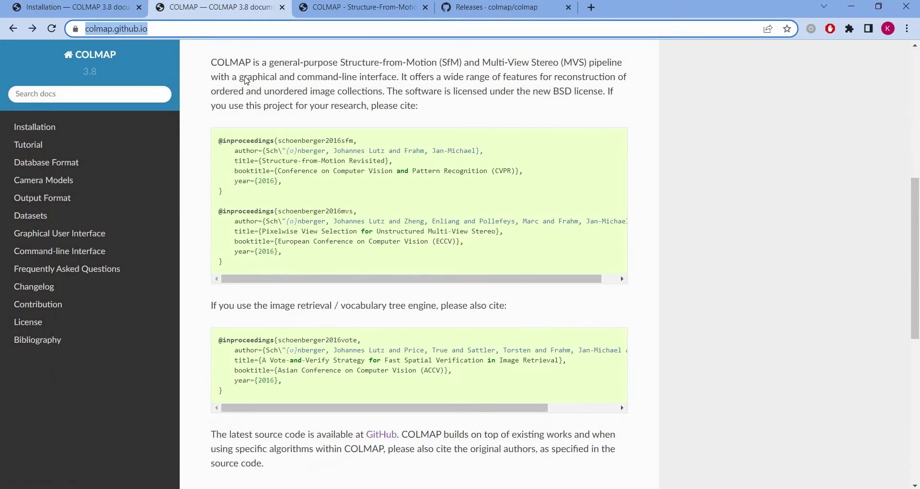
pyautogui.scroll(5, 247, 89)
pyautogui.scroll(3, 247, 87)
pyautogui.scroll(-5, 248, 86)
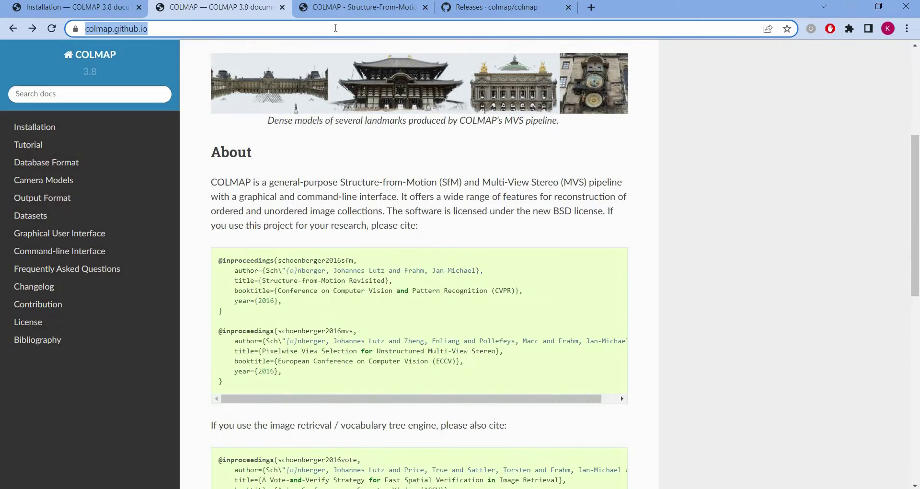
pyautogui.hotkey('ctrl', 'Tab')
pyautogui.scroll(7, 287, 135)
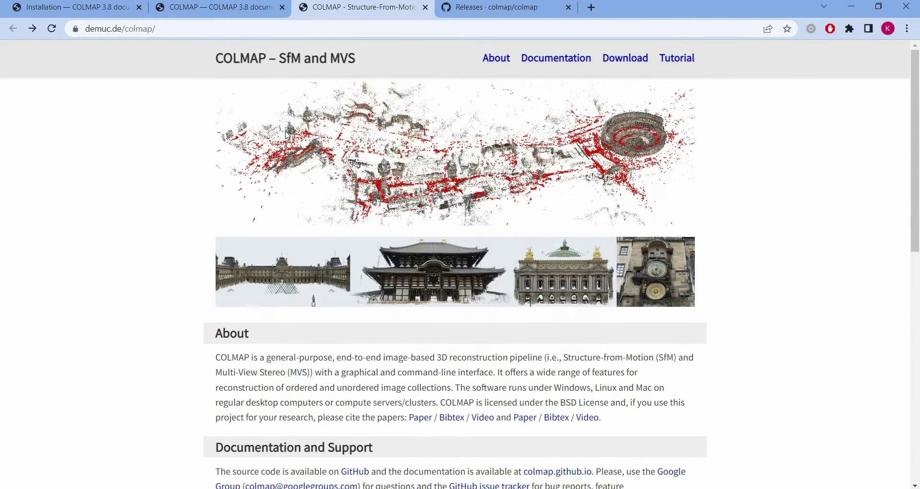
pyautogui.scroll(-3, 275, 283)
pyautogui.scroll(-5, 275, 283)
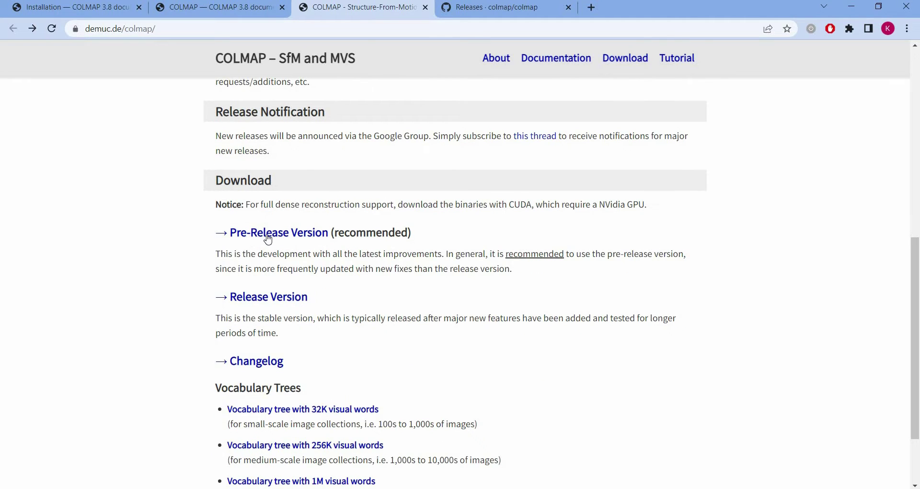
# Go to the GitHub colmap releases and download COLMAP-3.7-windows-cuda.zip from the 3.7 assets
pyautogui.click(268, 235)
pyautogui.click(501, 9)
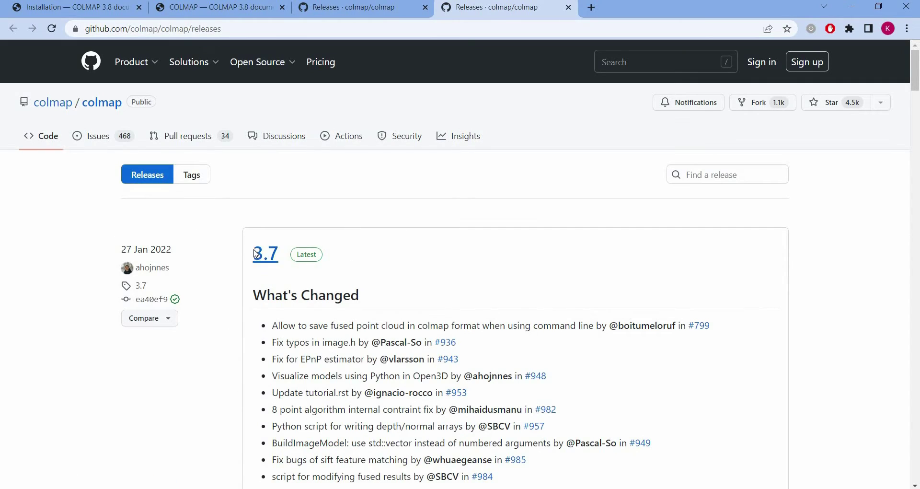
pyautogui.scroll(-15, 244, 267)
pyautogui.scroll(-20, 245, 268)
pyautogui.scroll(3, 376, 296)
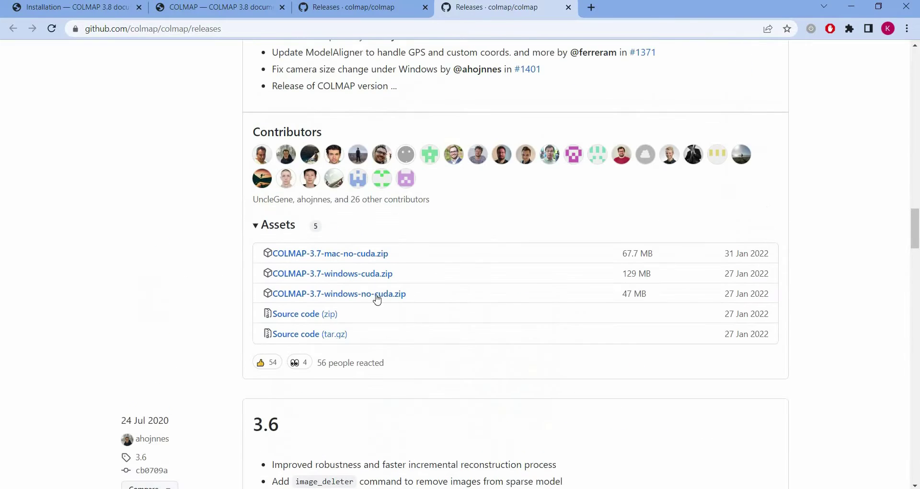
pyautogui.click(346, 274)
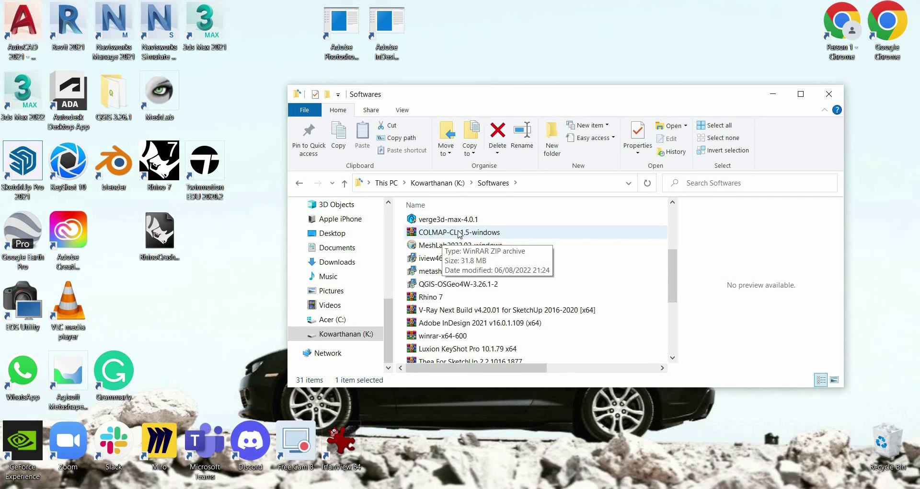
# Open K:\Softwares\COLMAP-CL-1.5-windows and run its COLMAP batch file
pyautogui.click(459, 233)
pyautogui.scroll(-4, 453, 342)
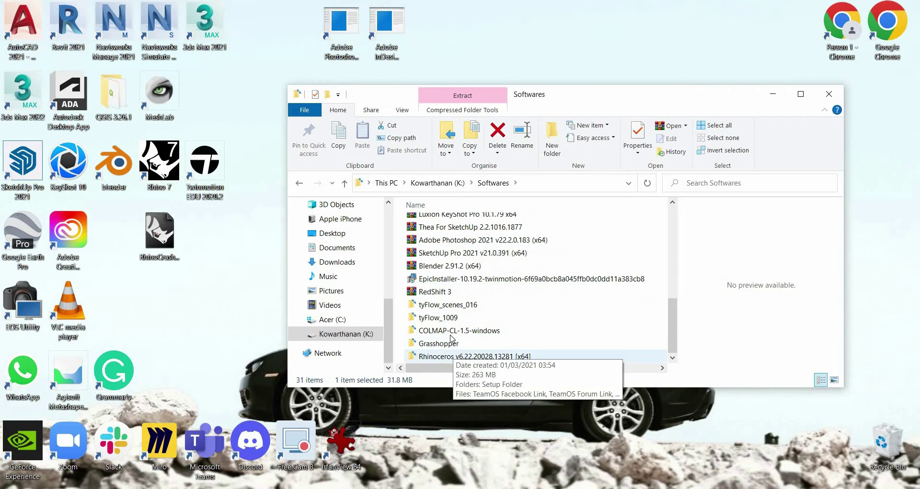
pyautogui.doubleClick(451, 331)
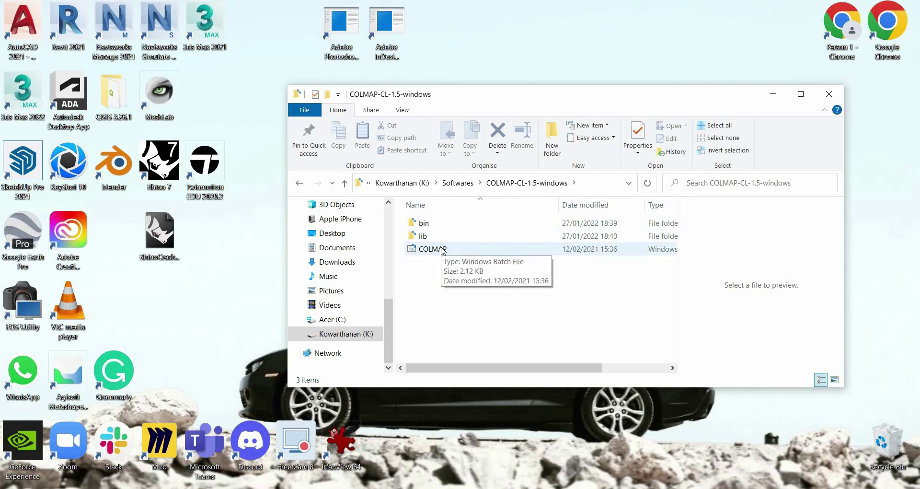
pyautogui.doubleClick(441, 249)
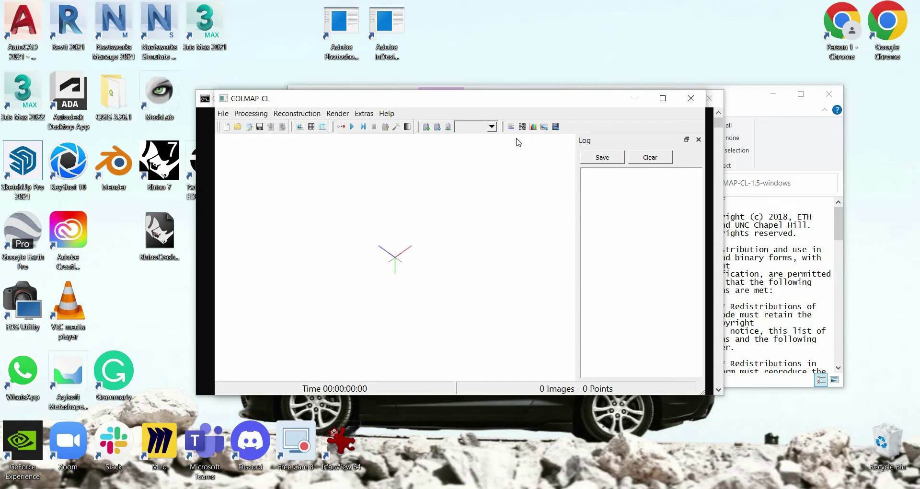
# Open Reconstruction > Automatic reconstruction and move its settings dialog higher on screen
pyautogui.moveTo(748, 94); pyautogui.dragTo(768, 41)
pyautogui.click(241, 288)
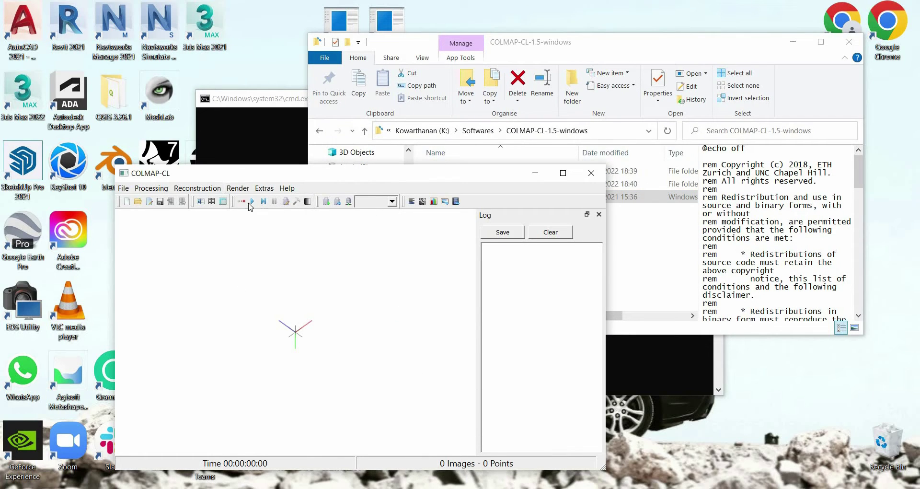
pyautogui.click(202, 189)
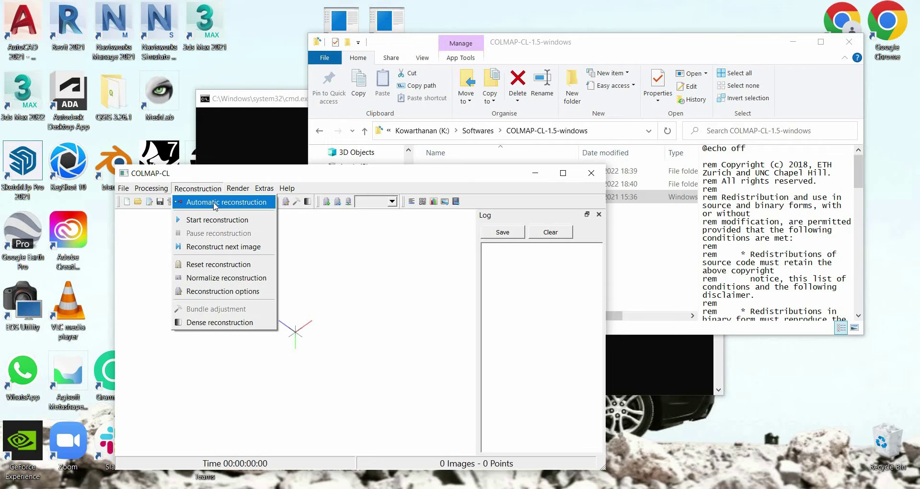
pyautogui.click(214, 206)
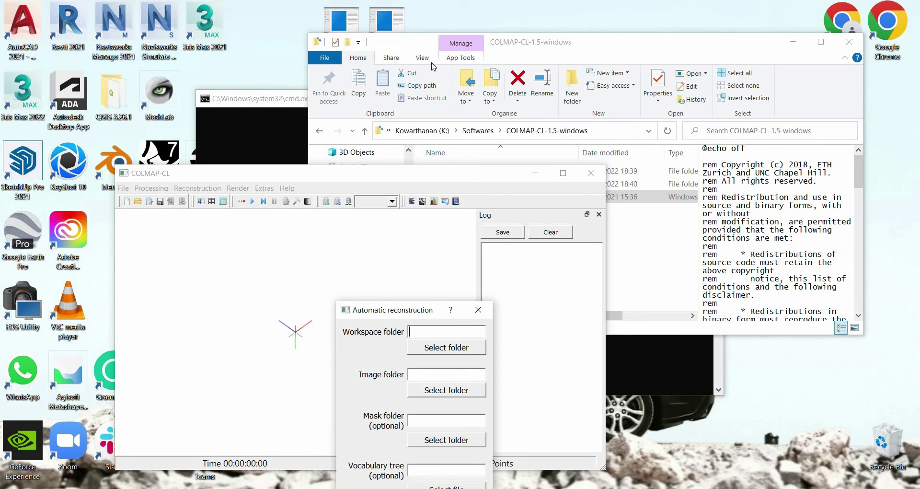
pyautogui.moveTo(431, 69); pyautogui.dragTo(431, 69)
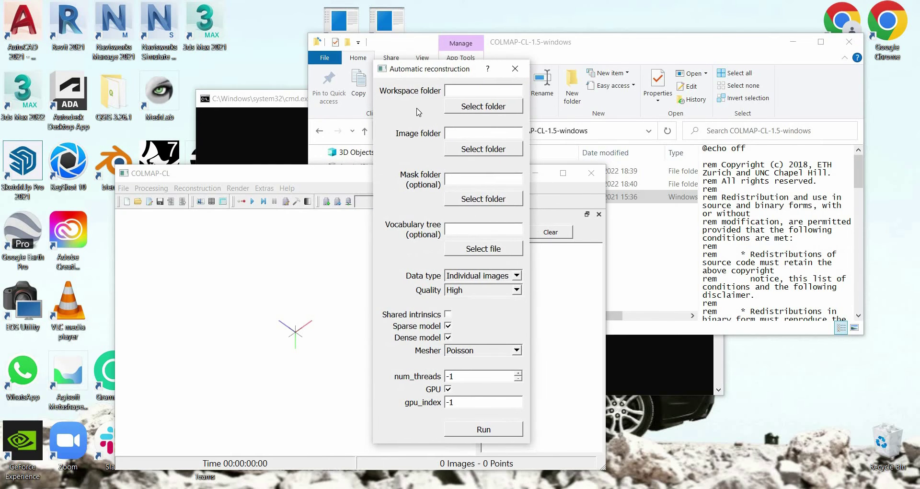
# Browse from K:\Softwares into 3d Scanning and pick Output directory 2 as the workspace folder
pyautogui.click(472, 108)
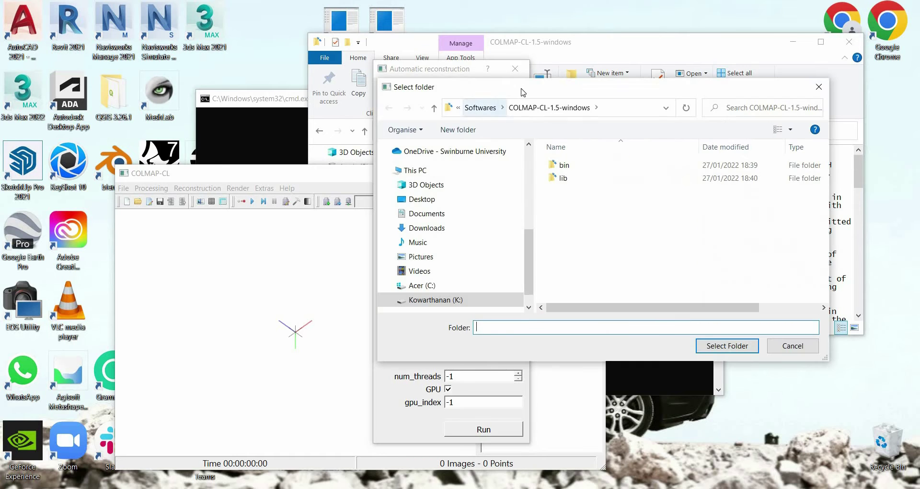
pyautogui.moveTo(513, 104); pyautogui.dragTo(548, 158)
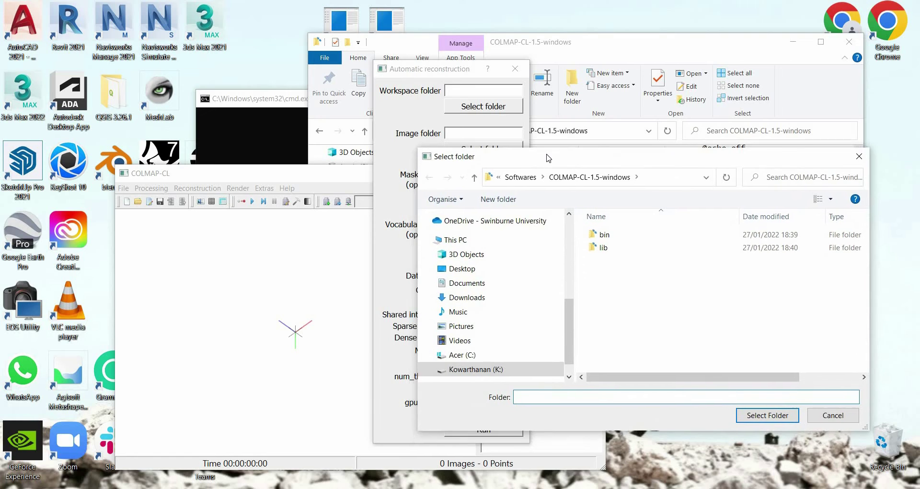
pyautogui.click(523, 177)
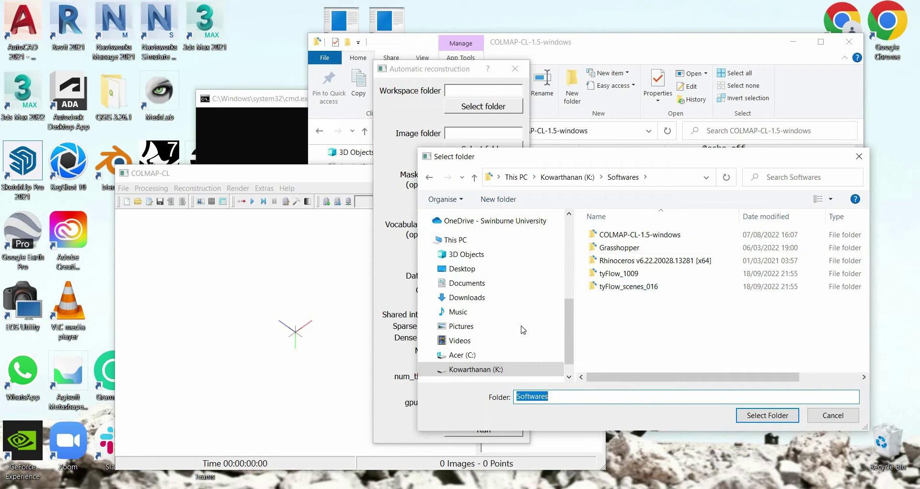
pyautogui.click(470, 369)
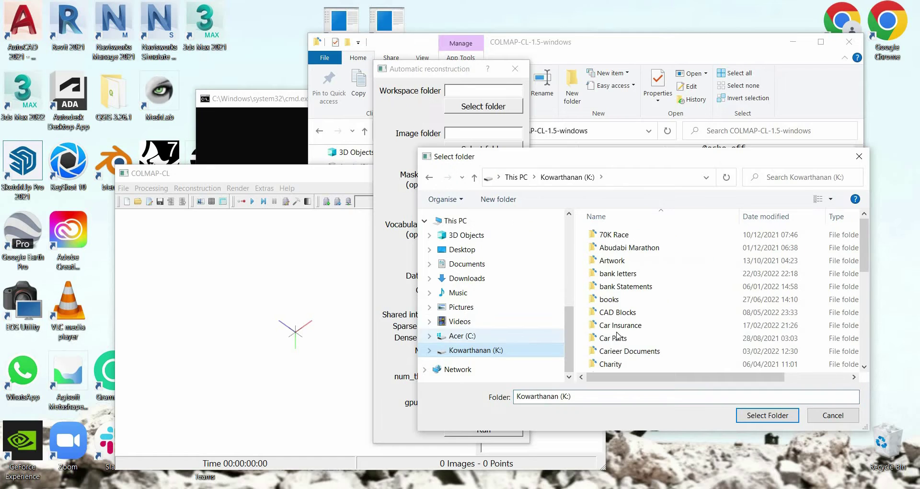
pyautogui.scroll(-10, 617, 337)
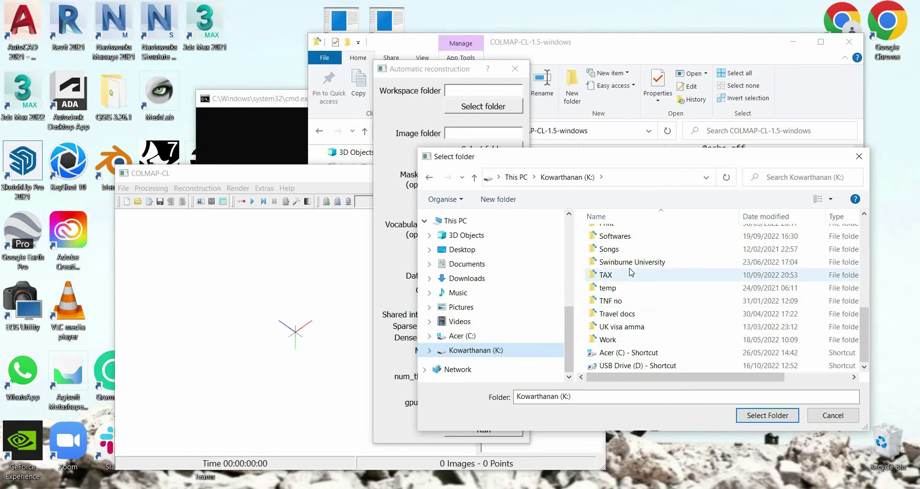
pyautogui.doubleClick(631, 263)
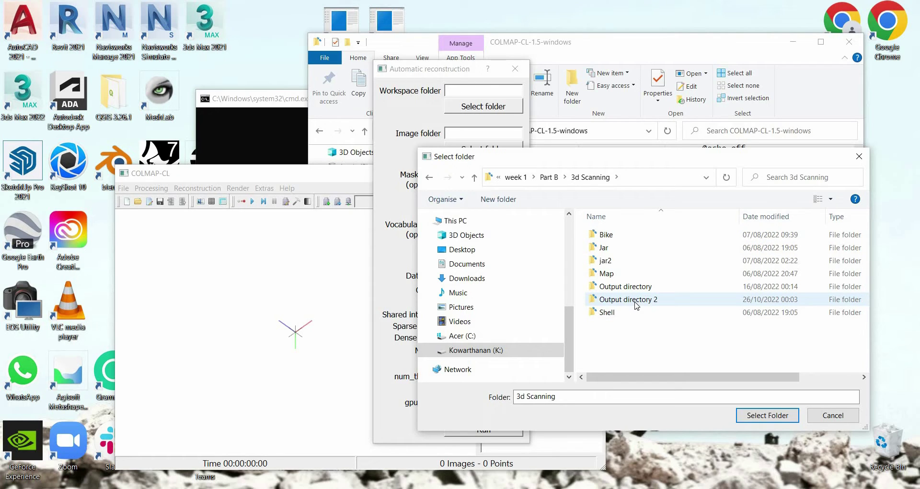
pyautogui.click(636, 305)
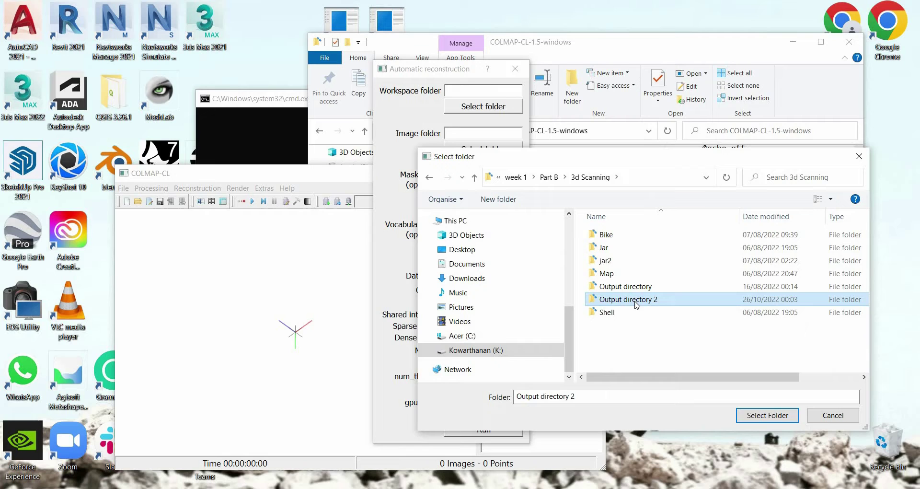
pyautogui.rightClick(664, 336)
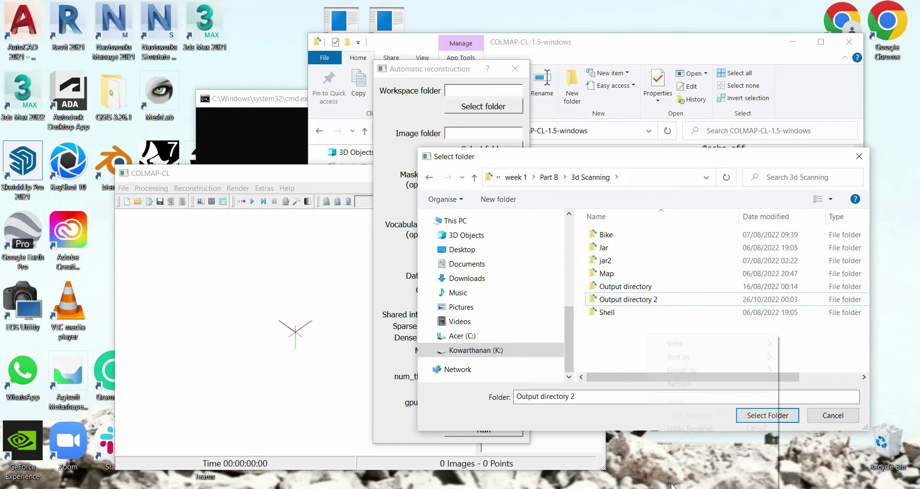
pyautogui.click(636, 300)
pyautogui.press('Return')
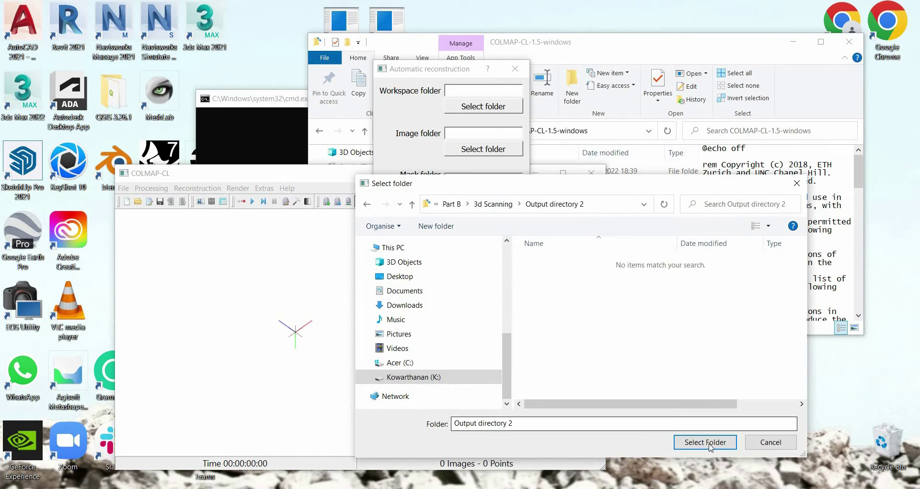
pyautogui.click(723, 443)
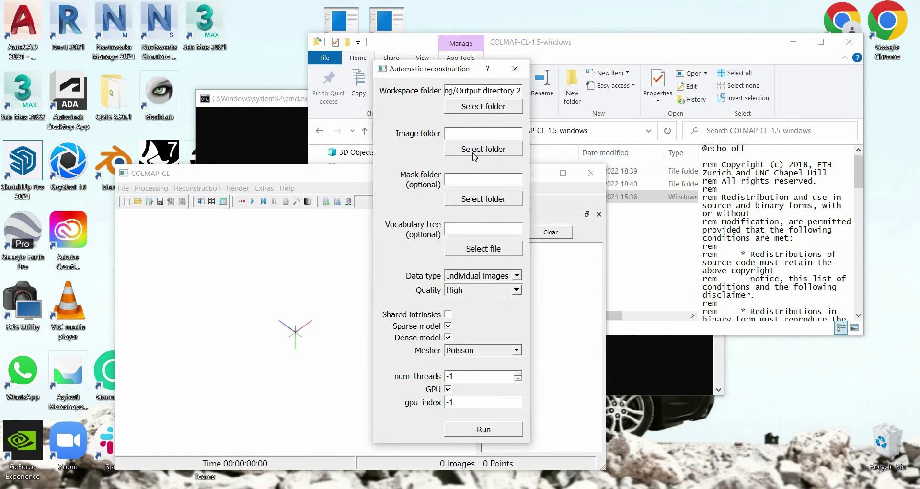
# Choose 3d Scanning > Map as the image folder
pyautogui.click(481, 149)
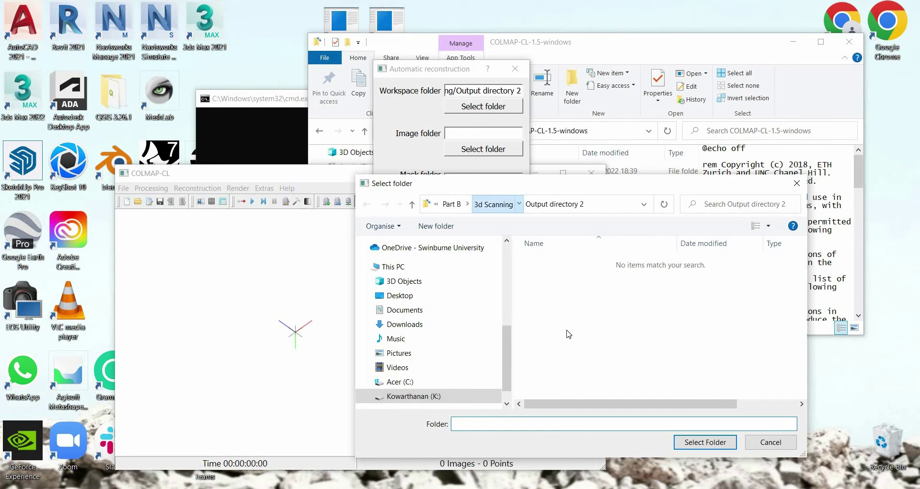
pyautogui.doubleClick(560, 301)
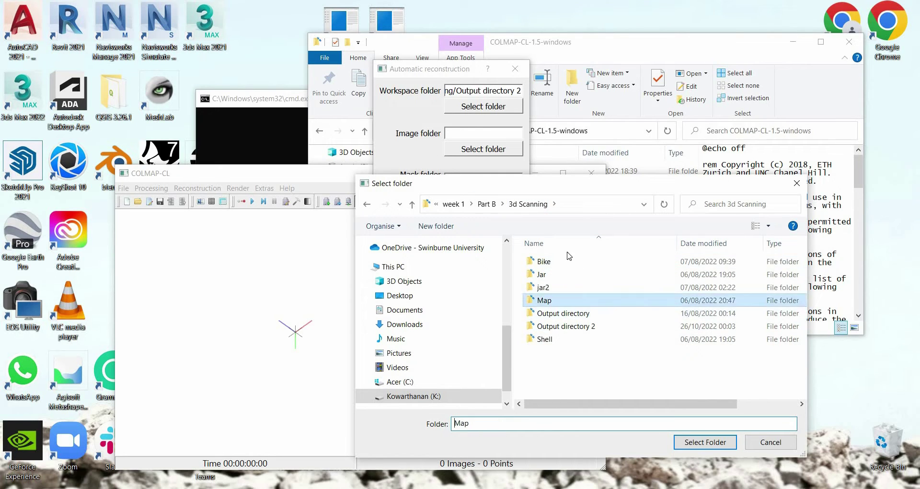
pyautogui.click(532, 205)
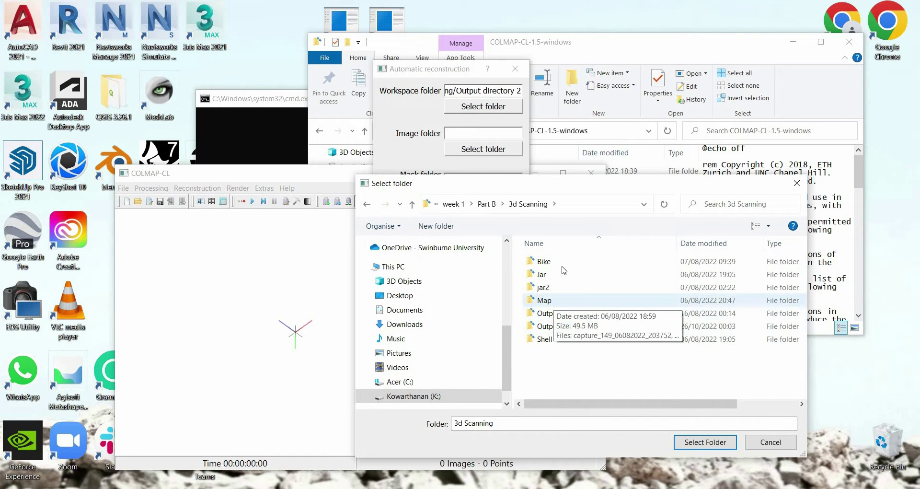
pyautogui.doubleClick(555, 302)
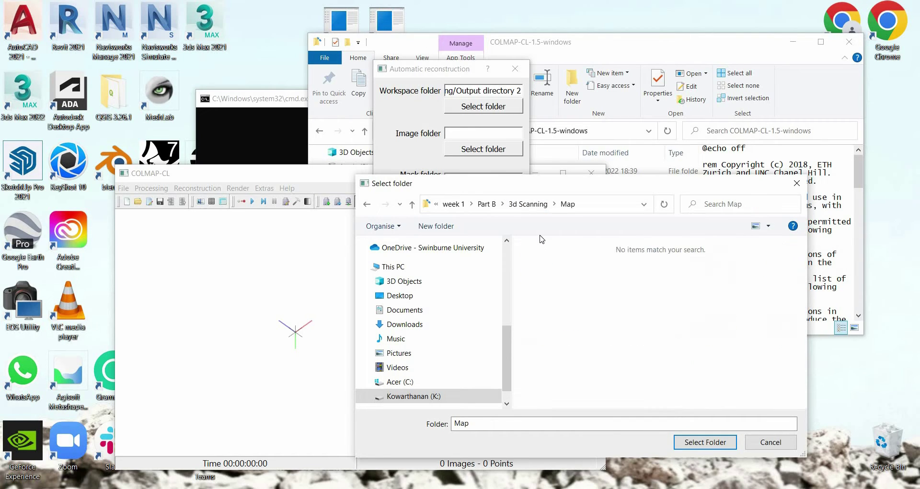
pyautogui.click(703, 443)
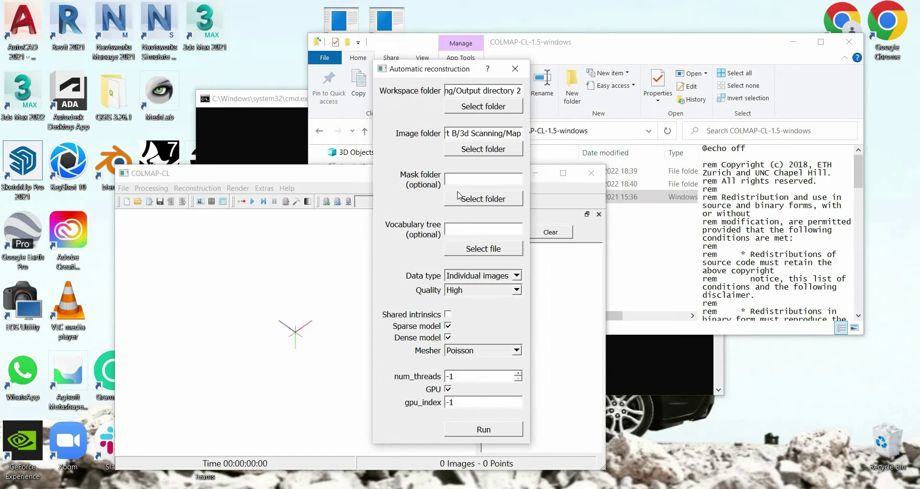
# Keep Individual images as data type, set Quality to Low, and run the reconstruction
pyautogui.click(517, 276)
pyautogui.click(480, 221)
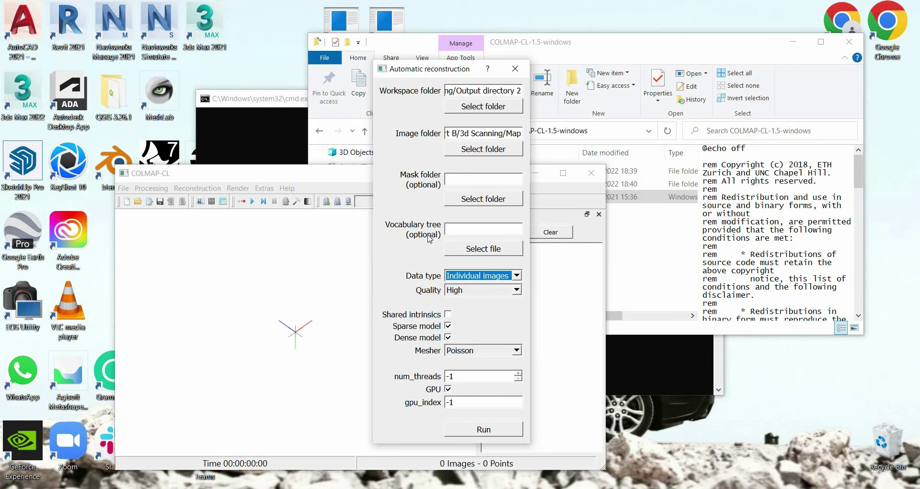
pyautogui.click(518, 276)
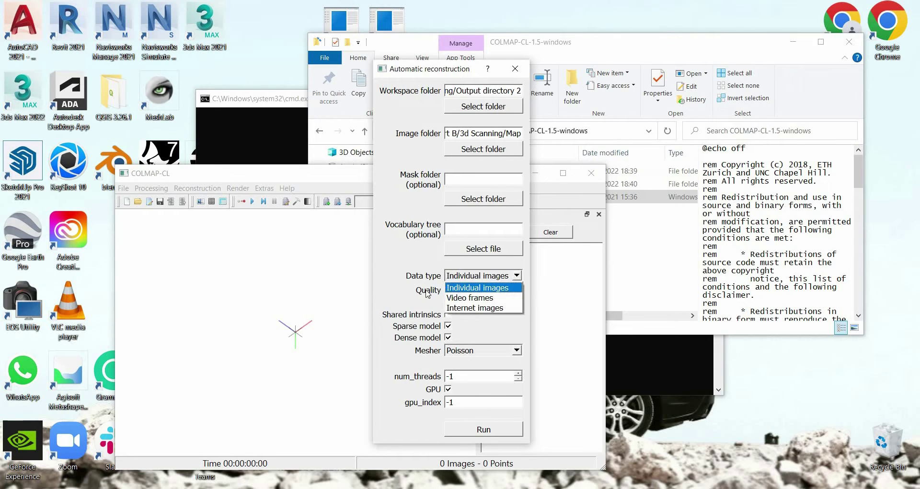
pyautogui.click(515, 283)
pyautogui.click(484, 290)
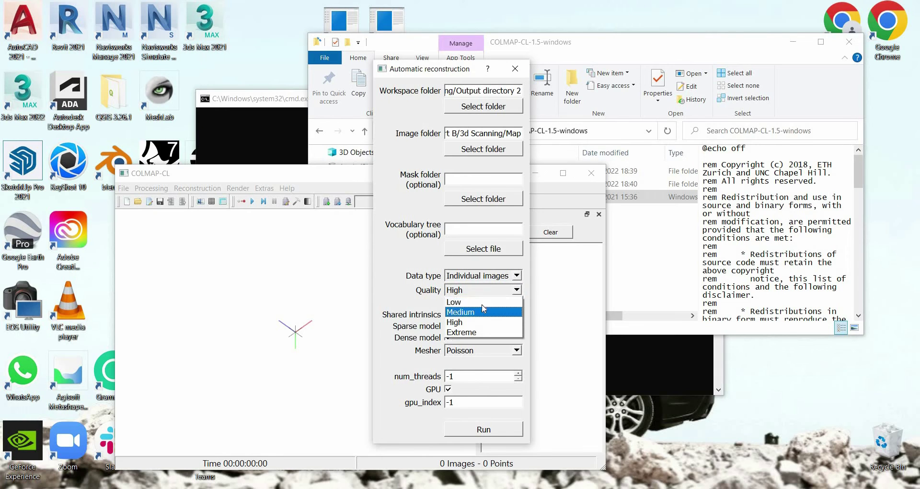
pyautogui.click(480, 303)
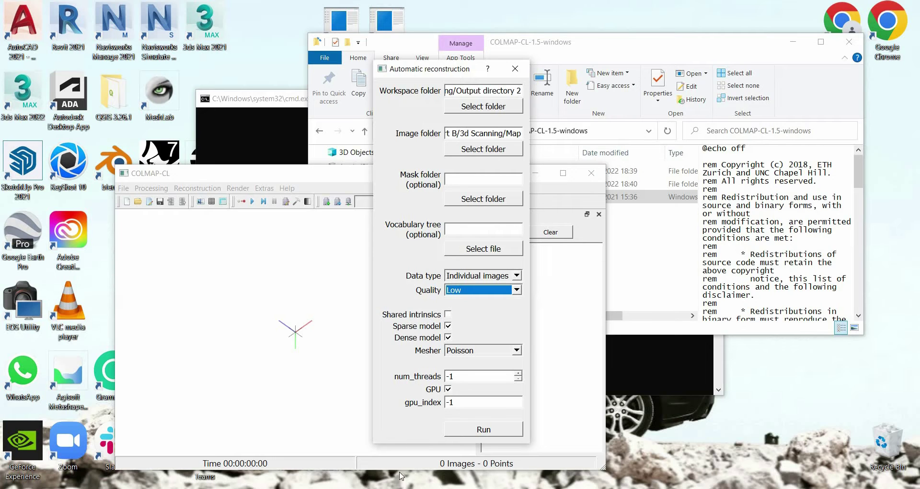
pyautogui.hotkey('alt', 'Tab')
pyautogui.click(469, 428)
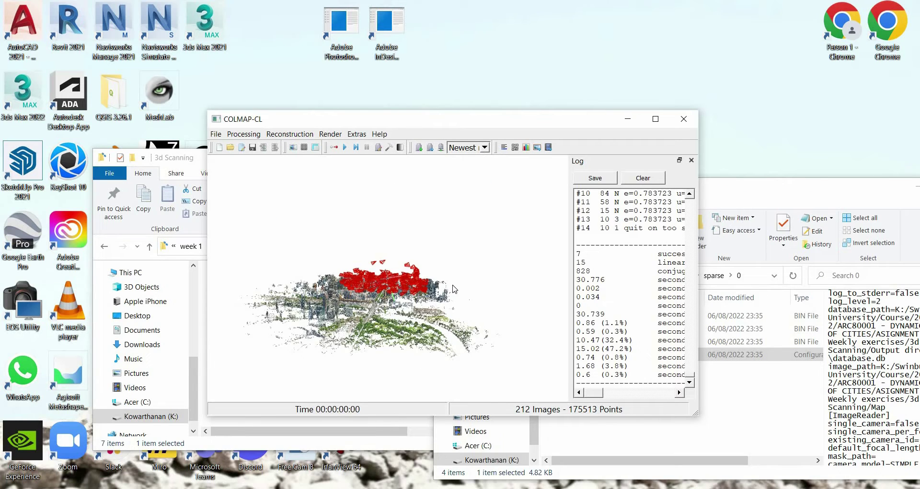
# Orbit the finished 212-image, 175513-point city cloud and reposition the COLMAP window
pyautogui.moveTo(454, 294); pyautogui.dragTo(437, 124)
pyautogui.moveTo(324, 119); pyautogui.dragTo(448, 92)
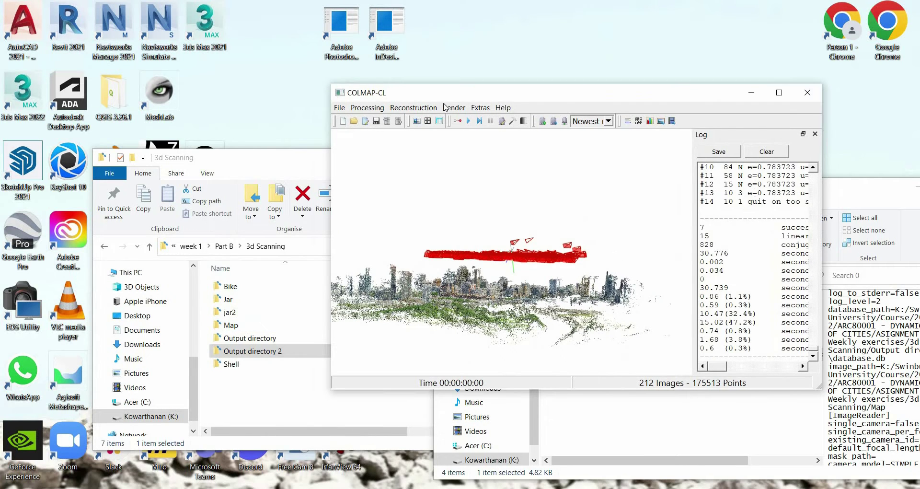
pyautogui.moveTo(355, 92); pyautogui.dragTo(256, 134)
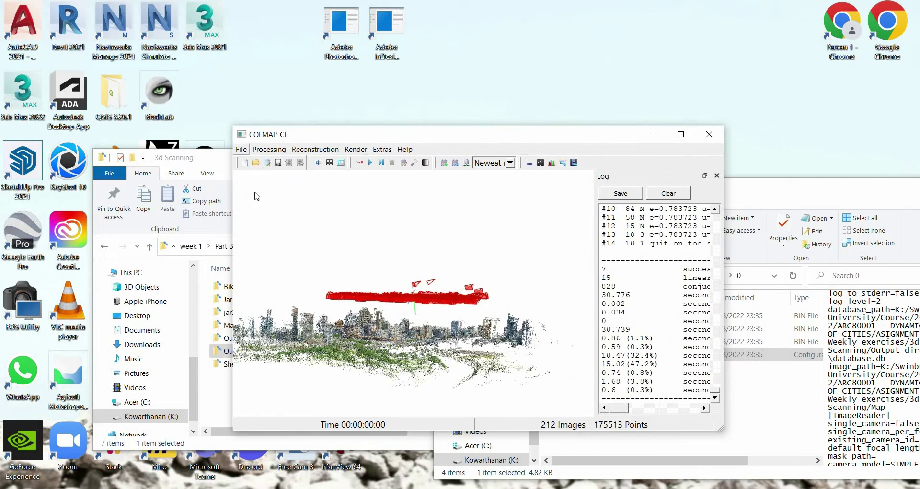
# Start File > Save project, then cancel without saving
pyautogui.click(242, 149)
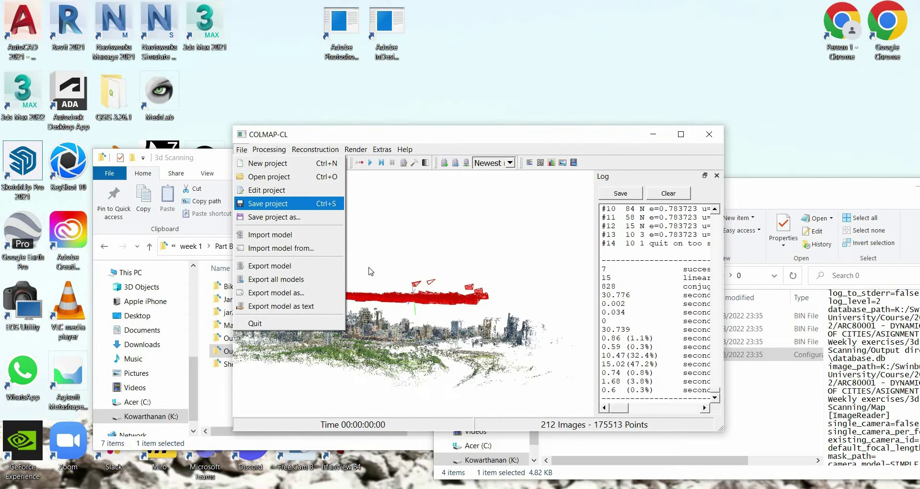
pyautogui.click(259, 205)
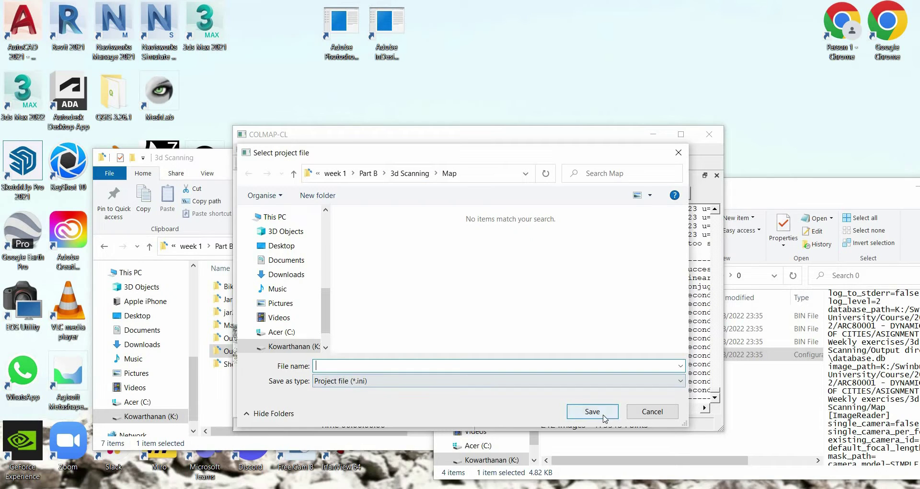
pyautogui.click(678, 153)
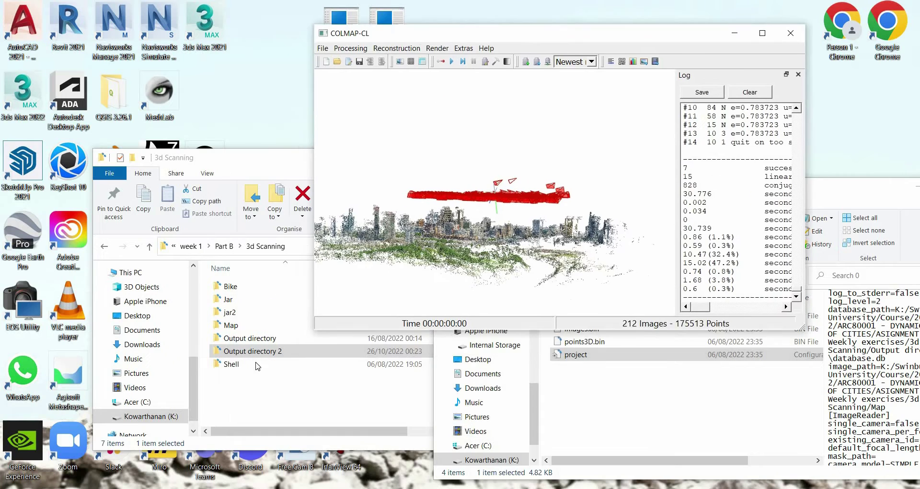
# Open Output directory 2 > sparse > 0 in File Explorer to view the model files
pyautogui.doubleClick(262, 354)
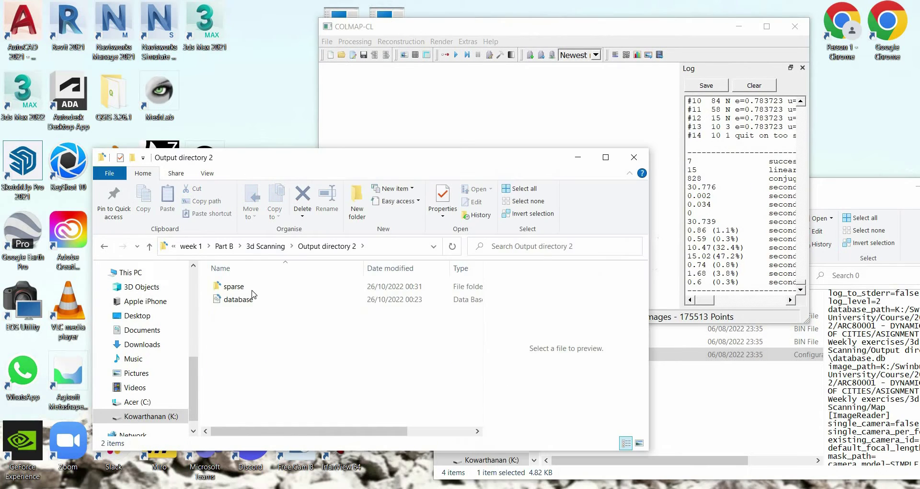
pyautogui.doubleClick(235, 286)
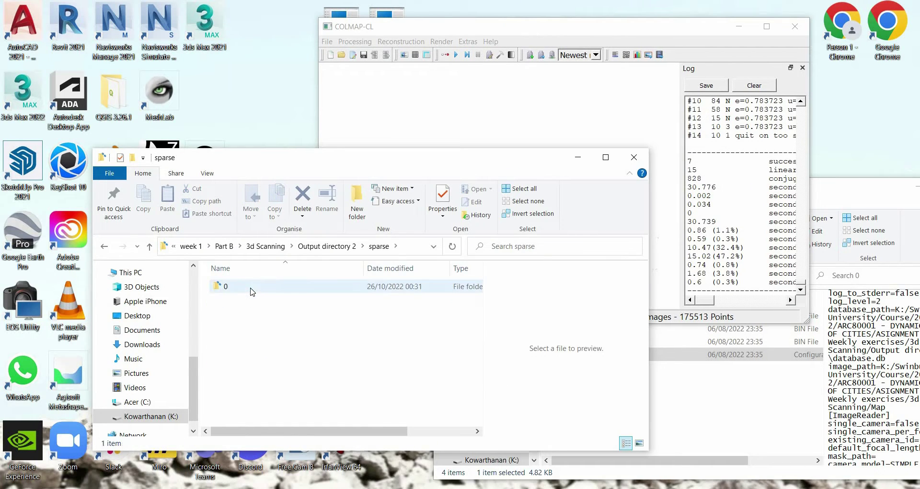
pyautogui.doubleClick(253, 290)
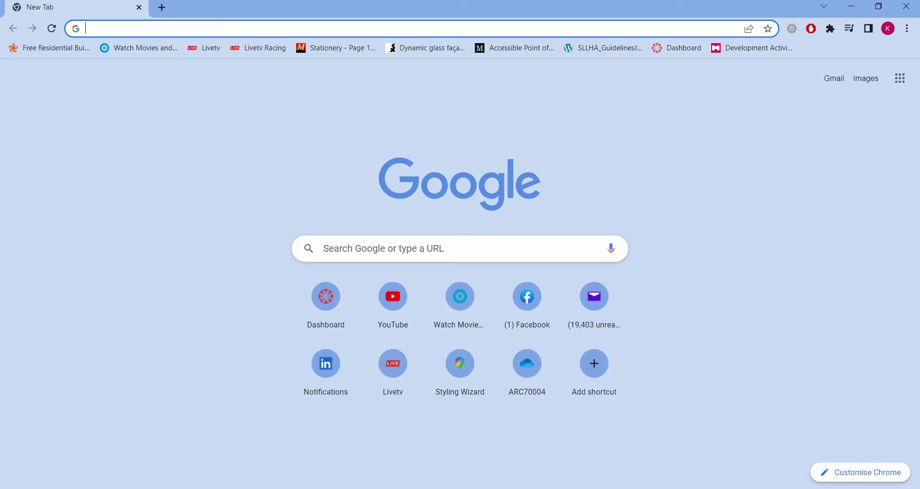
# Search for meshlab and download the MeshLab 2022.02 Win 64 build from meshlab.net
pyautogui.write('meshl')
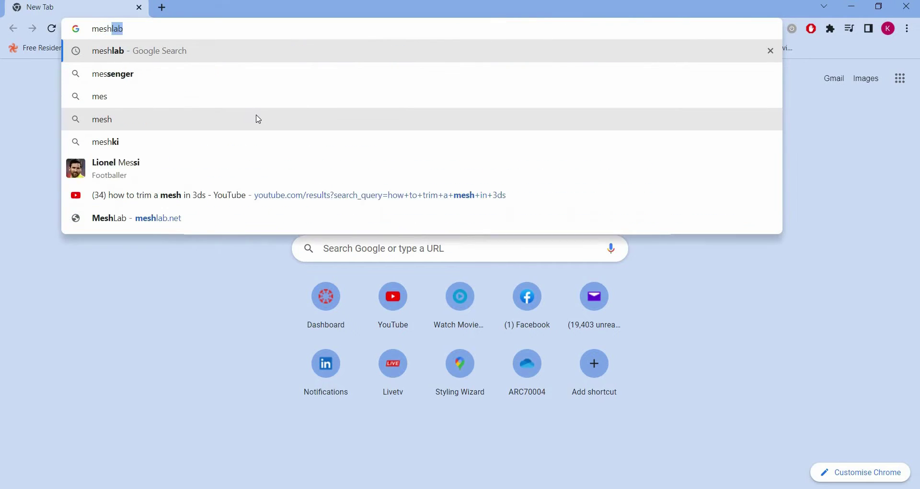
pyautogui.write('a')
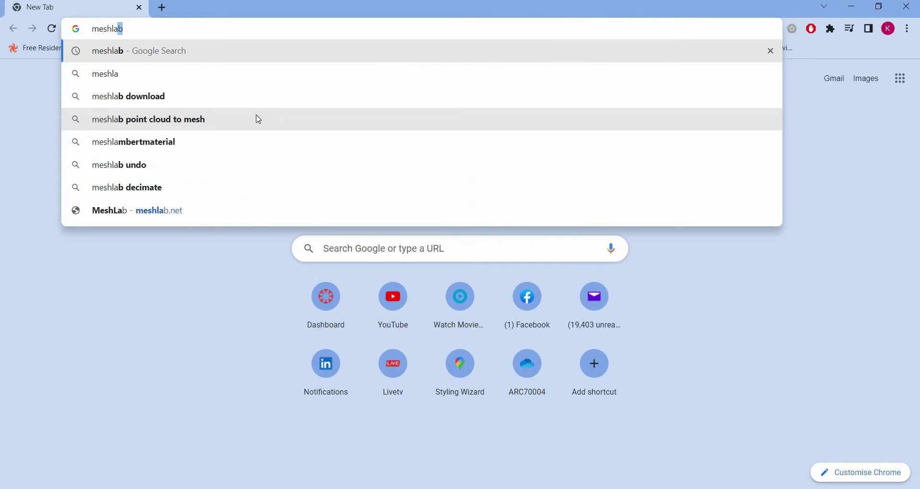
pyautogui.write('b')
pyautogui.press('Return')
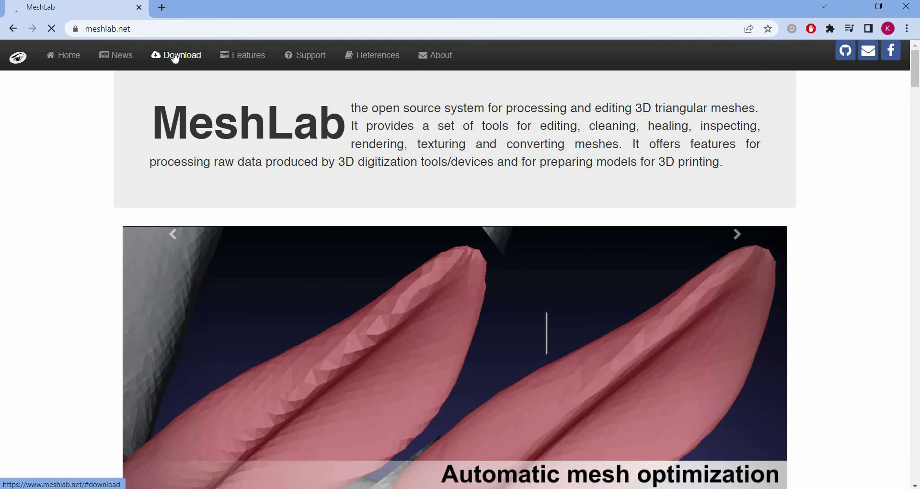
pyautogui.click(181, 56)
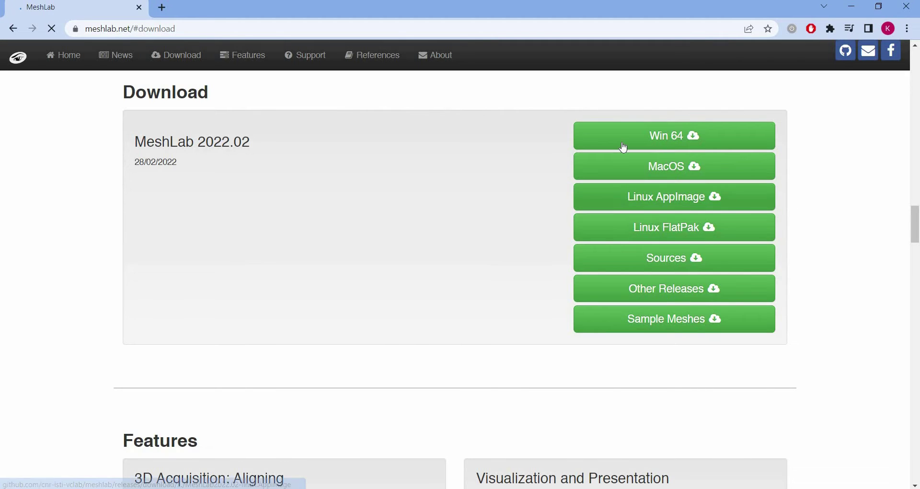
pyautogui.click(664, 146)
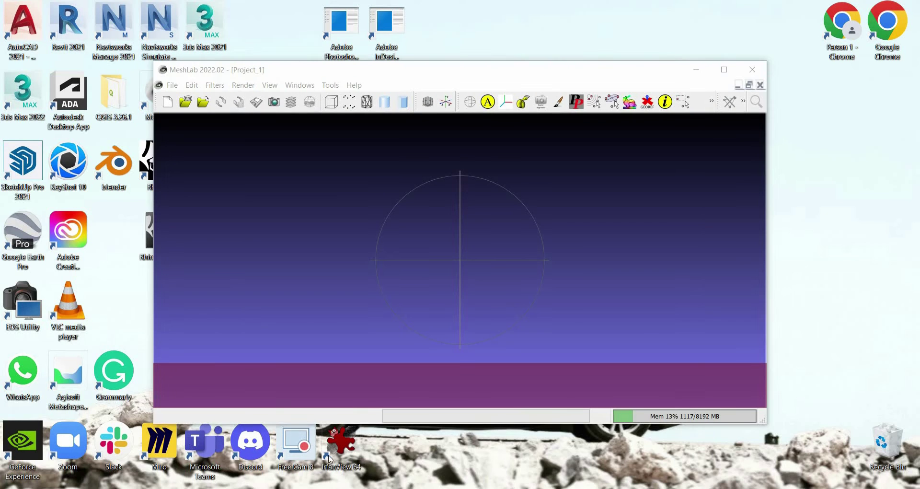
# Browse to Output directory\dense\0 and drag fused.ply into MeshLab as a point cloud
pyautogui.moveTo(192, 453)
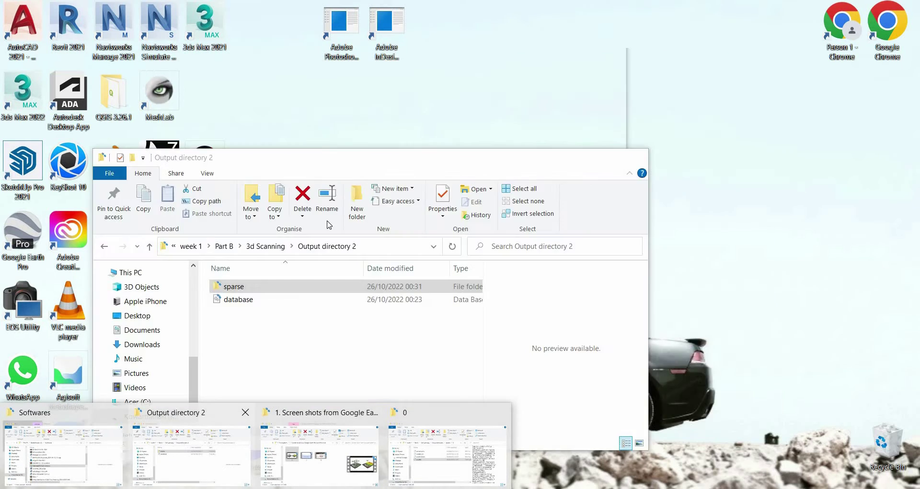
pyautogui.click(309, 232)
pyautogui.hotkey('alt', 'Up')
pyautogui.press('Up')
pyautogui.press('Return')
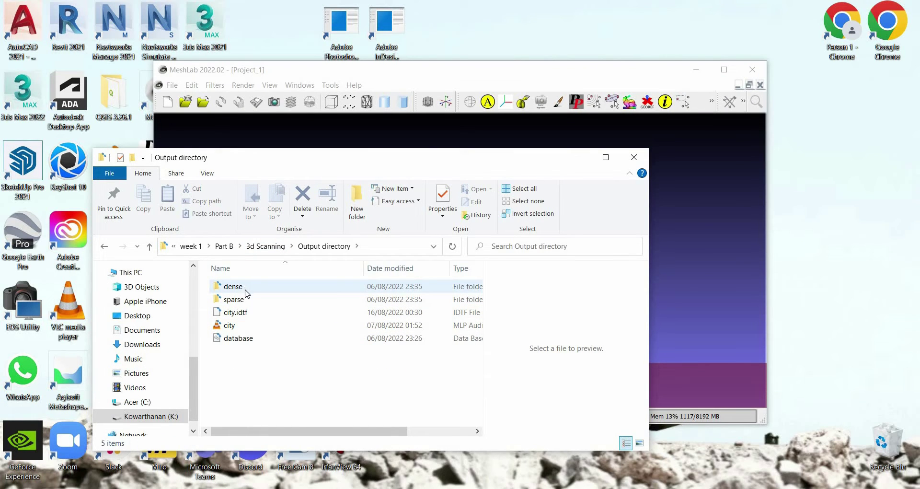
pyautogui.doubleClick(240, 287)
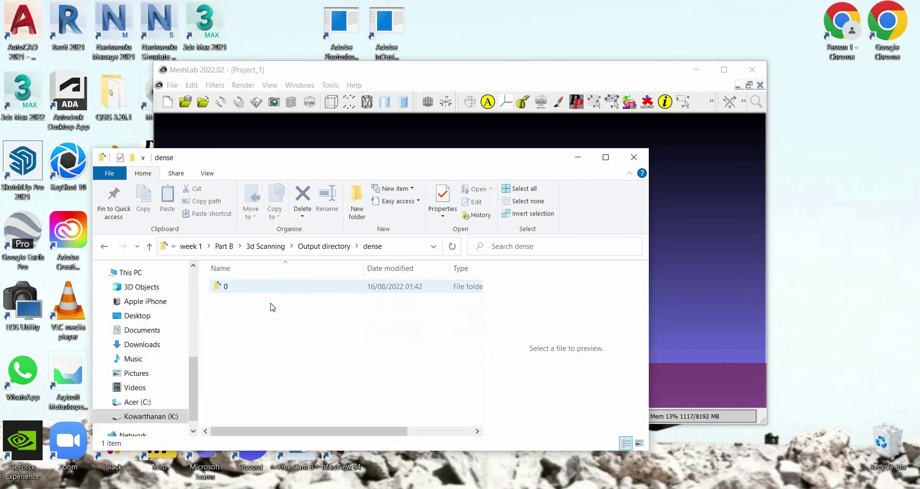
pyautogui.press('Return')
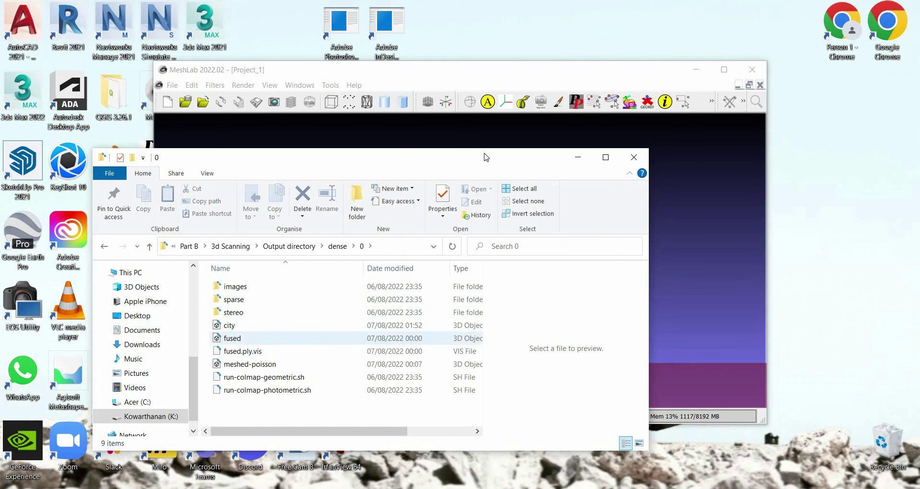
pyautogui.moveTo(364, 158); pyautogui.dragTo(768, 163)
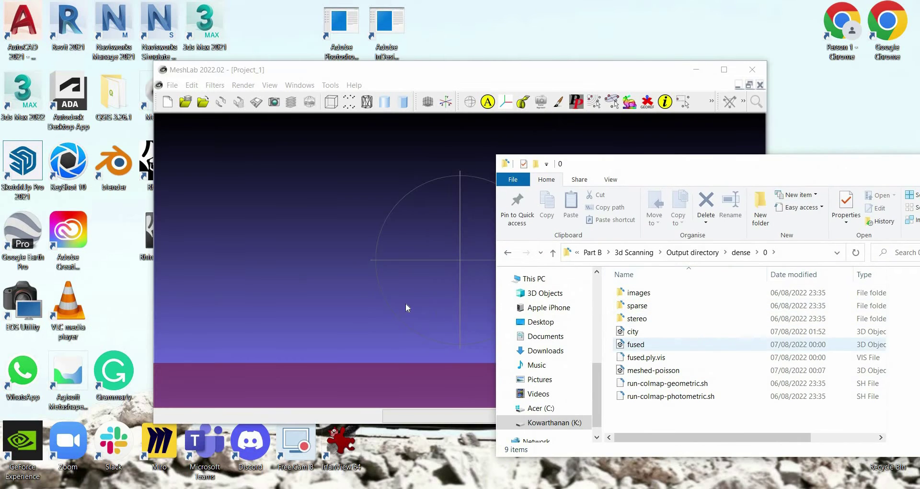
pyautogui.moveTo(636, 344); pyautogui.dragTo(416, 308)
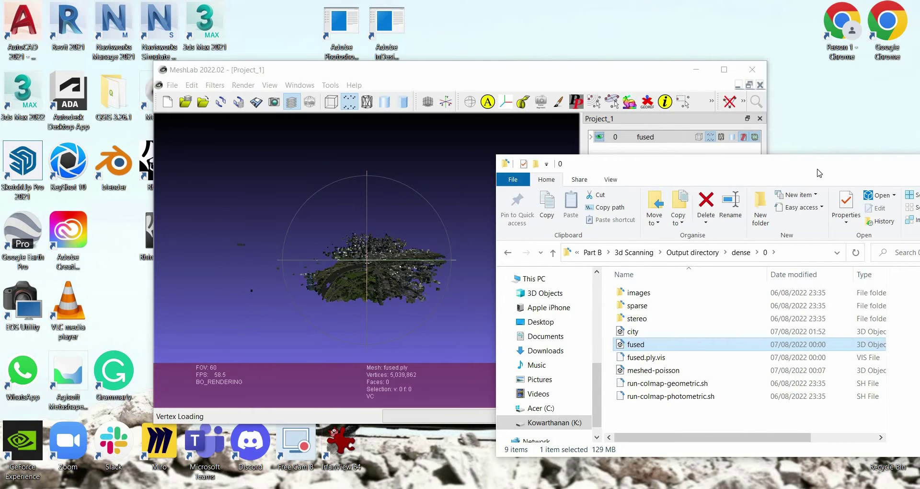
# Maximize MeshLab and orbit the 5,039,862-vertex fused cloud to a top-down overview
pyautogui.moveTo(819, 172); pyautogui.dragTo(757, 181)
pyautogui.click(790, 163)
pyautogui.scroll(3, 396, 264)
pyautogui.moveTo(422, 305); pyautogui.dragTo(442, 311)
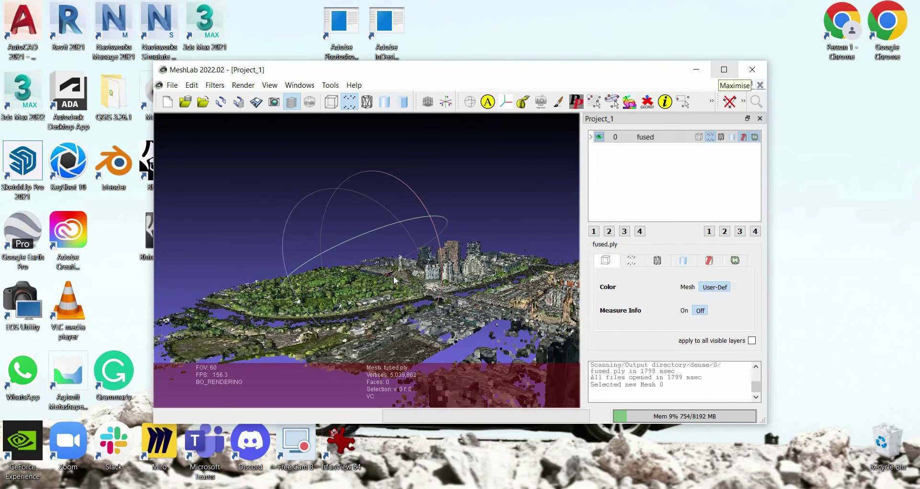
pyautogui.click(722, 70)
pyautogui.moveTo(438, 248); pyautogui.dragTo(451, 311)
pyautogui.scroll(-1, 450, 311)
pyautogui.scroll(2, 488, 283)
pyautogui.scroll(-6, 486, 276)
pyautogui.moveTo(486, 275); pyautogui.dragTo(377, 278)
pyautogui.scroll(2, 512, 60)
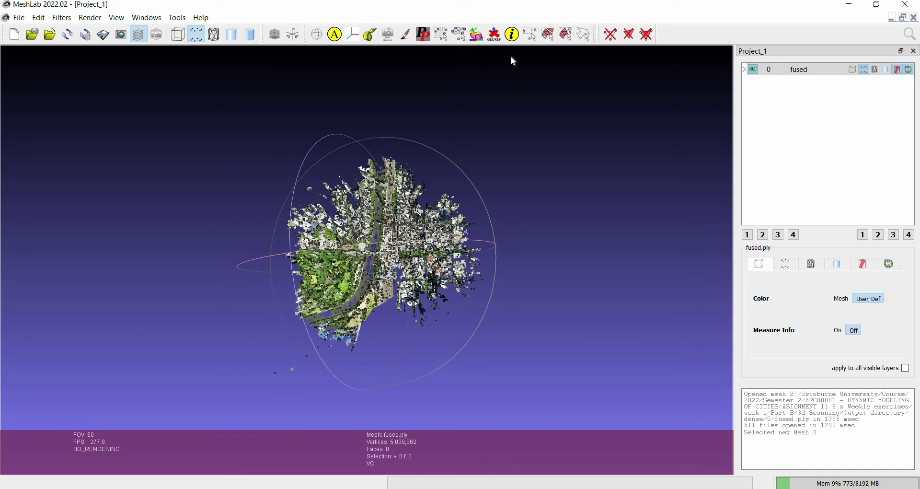
# Box-select the large stray regions around the city patch and delete 1,657,021 vertices
pyautogui.click(529, 34)
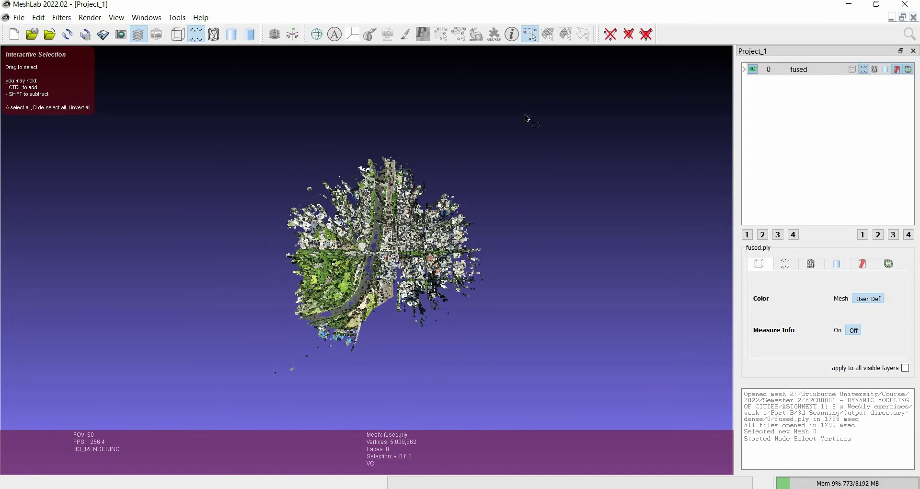
pyautogui.moveTo(525, 114); pyautogui.dragTo(452, 385)
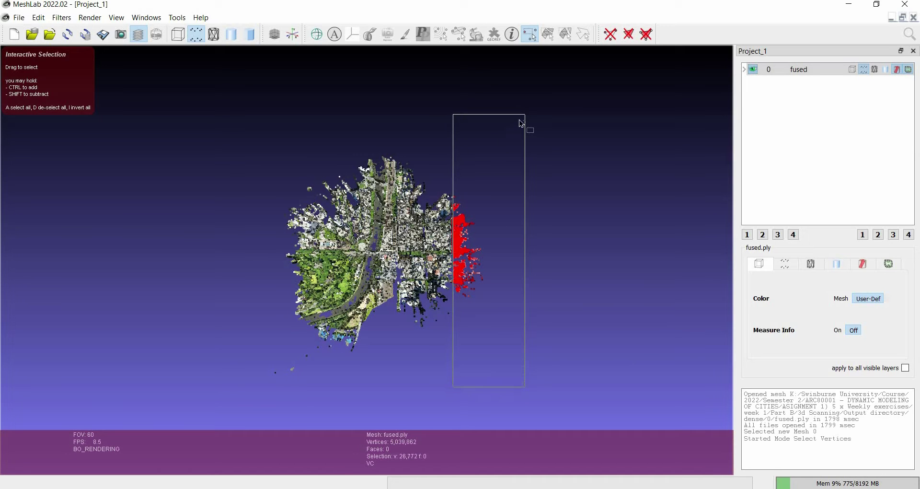
pyautogui.moveTo(536, 142); pyautogui.dragTo(341, 207)
pyautogui.press('Delete')
pyautogui.press('Delete')
pyautogui.press('Delete')
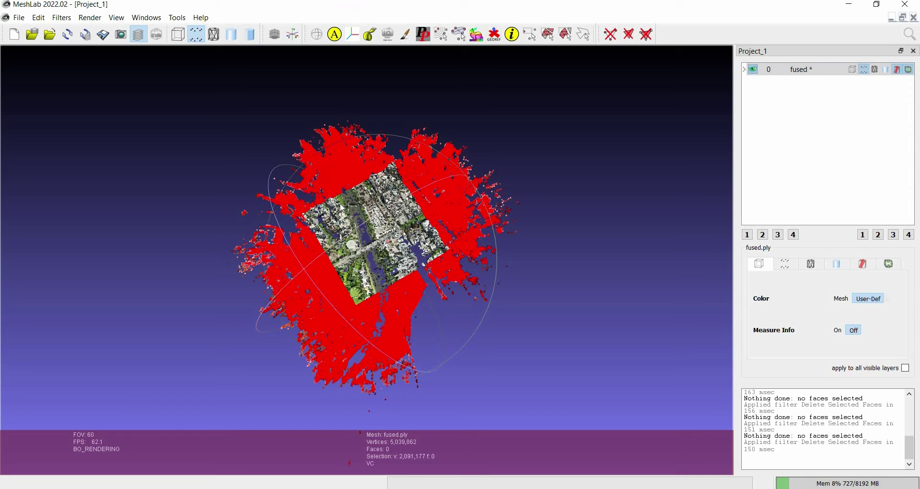
pyautogui.click(647, 34)
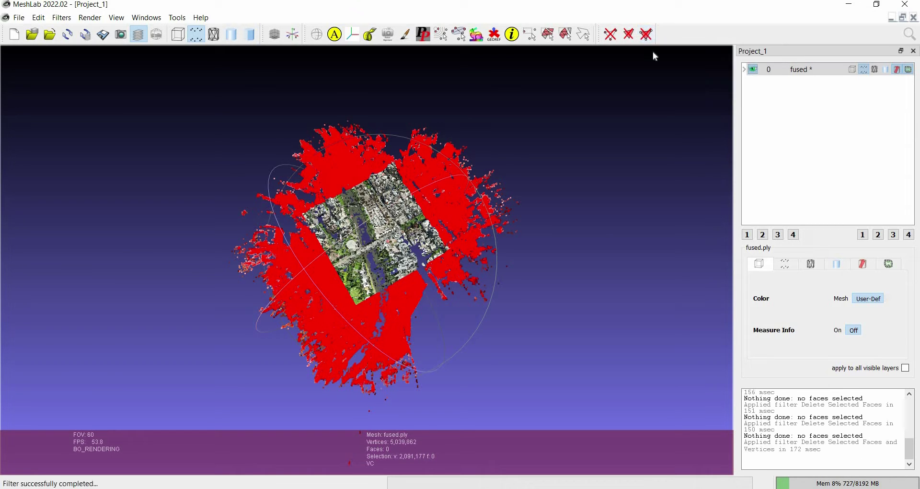
pyautogui.moveTo(164, 117); pyautogui.dragTo(364, 298)
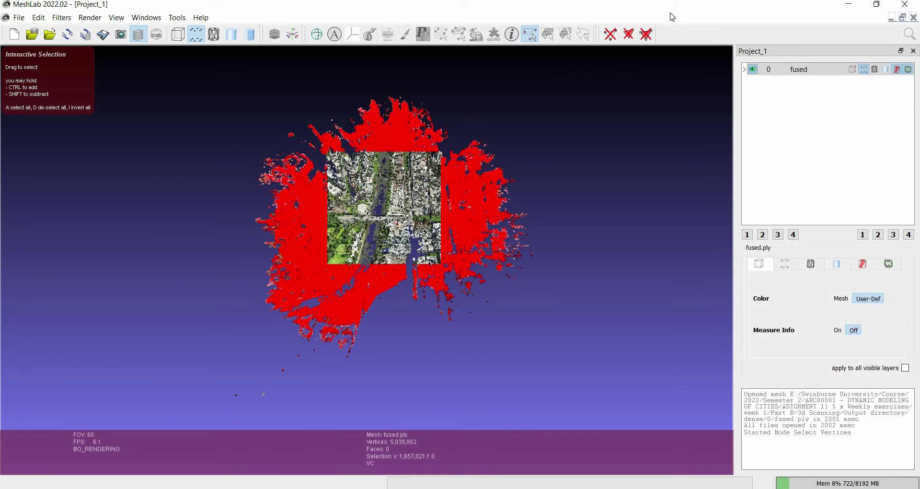
pyautogui.click(611, 34)
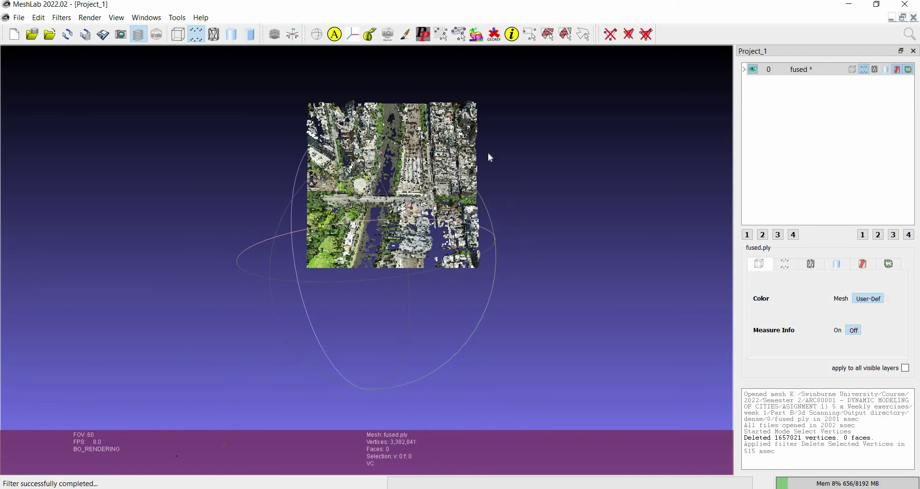
# Select and delete the last 15 stray points, leaving 3,382,826 vertices
pyautogui.scroll(-4, 538, 54)
pyautogui.click(529, 34)
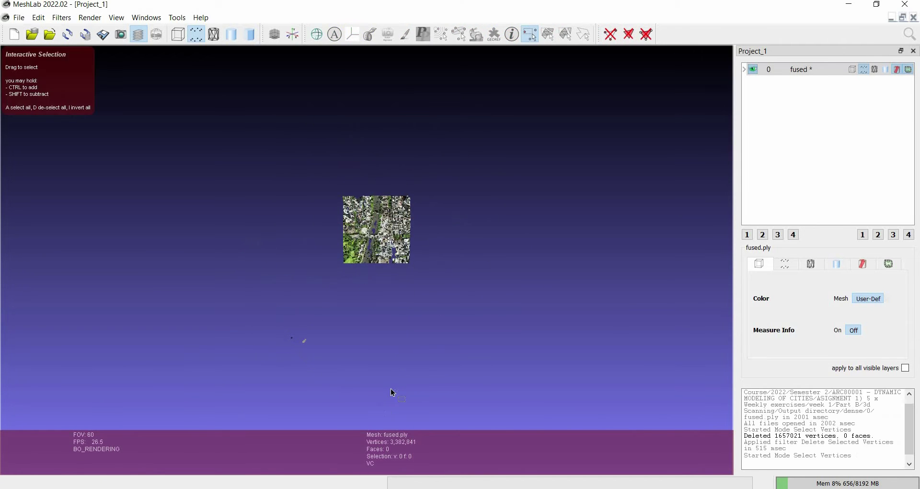
pyautogui.moveTo(242, 309); pyautogui.dragTo(378, 388)
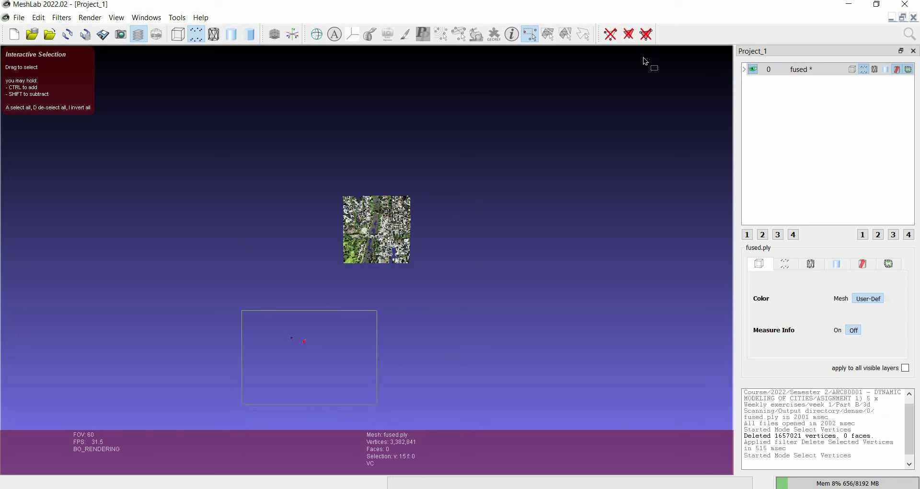
pyautogui.click(611, 34)
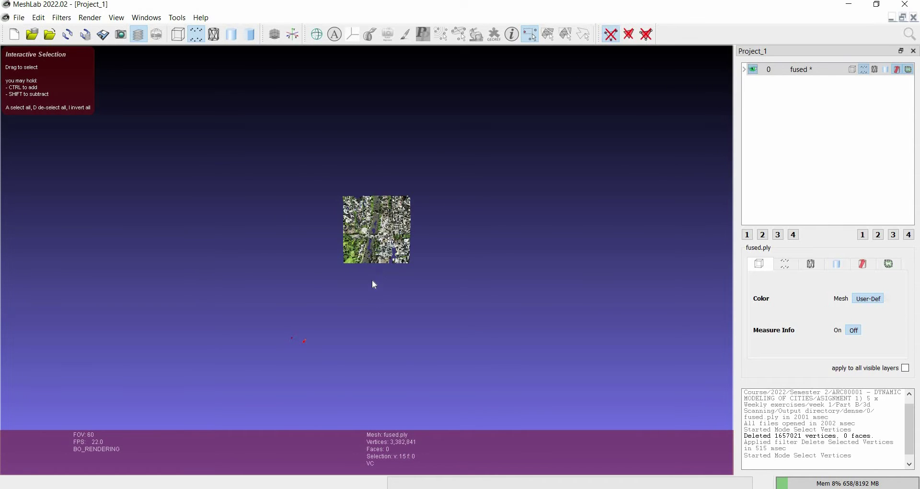
pyautogui.scroll(10, 408, 185)
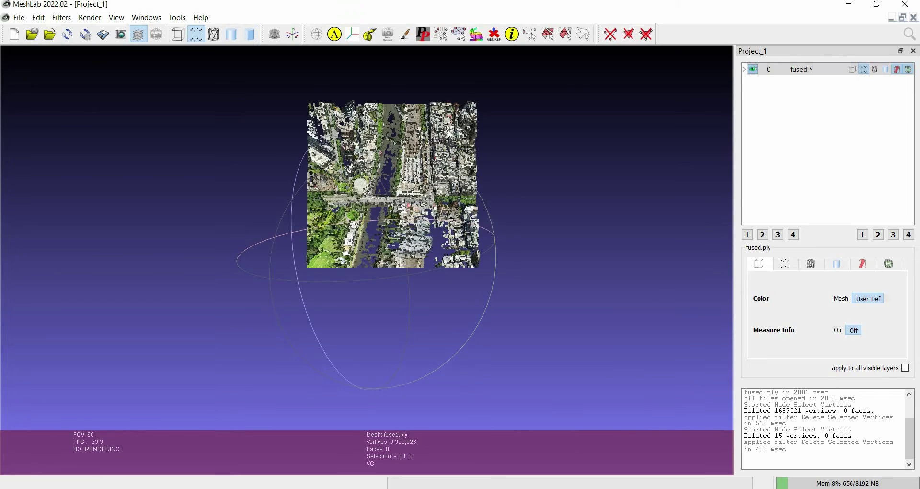
pyautogui.scroll(-8, 442, 128)
pyautogui.scroll(3, 441, 128)
pyautogui.scroll(-5, 401, 107)
pyautogui.scroll(8, 335, 96)
pyautogui.scroll(-4, 282, 87)
# Open Filters > Remeshing, Simplification and Reconstruction > Surface Reconstruction: Screened Poisson
pyautogui.click(61, 17)
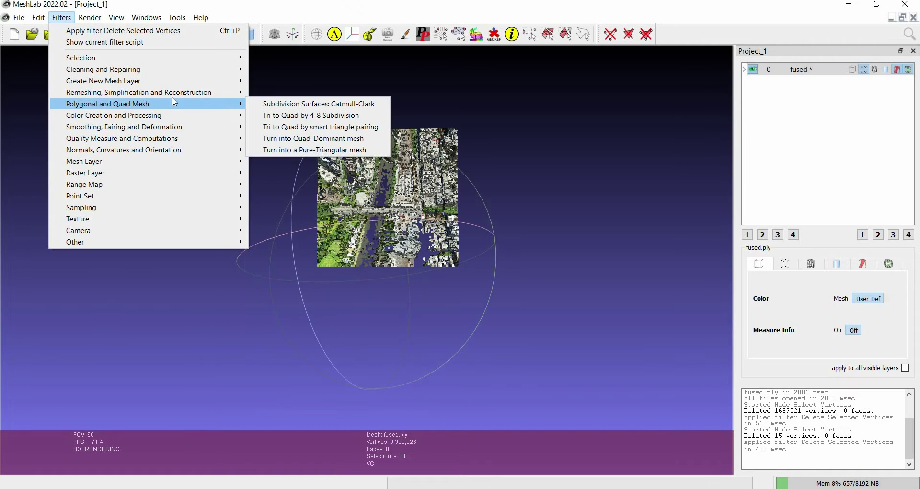
pyautogui.moveTo(173, 99)
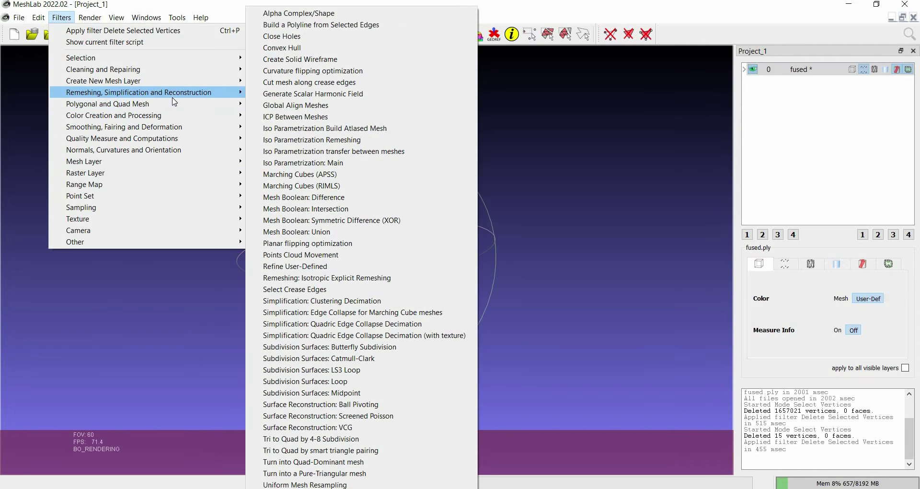
pyautogui.click(410, 420)
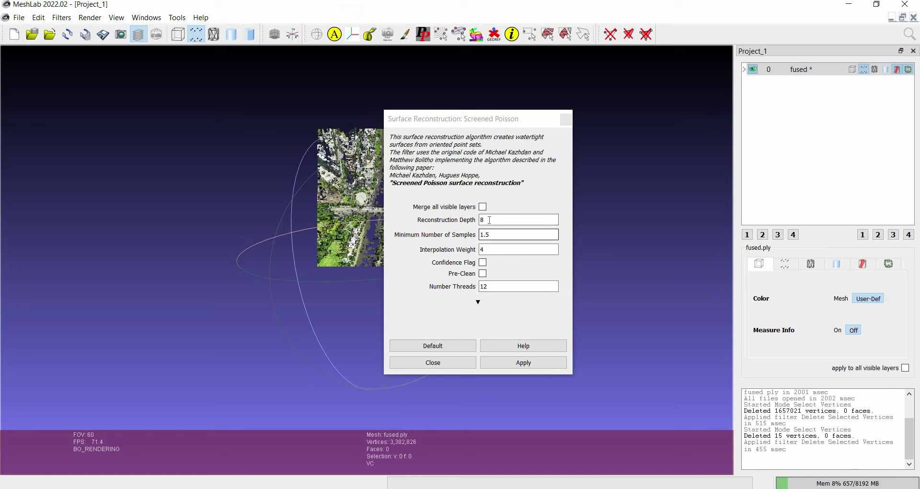
# Apply Screened Poisson at depth 8, creating a 107,076-vertex, 213,922-face mesh
pyautogui.click(465, 235)
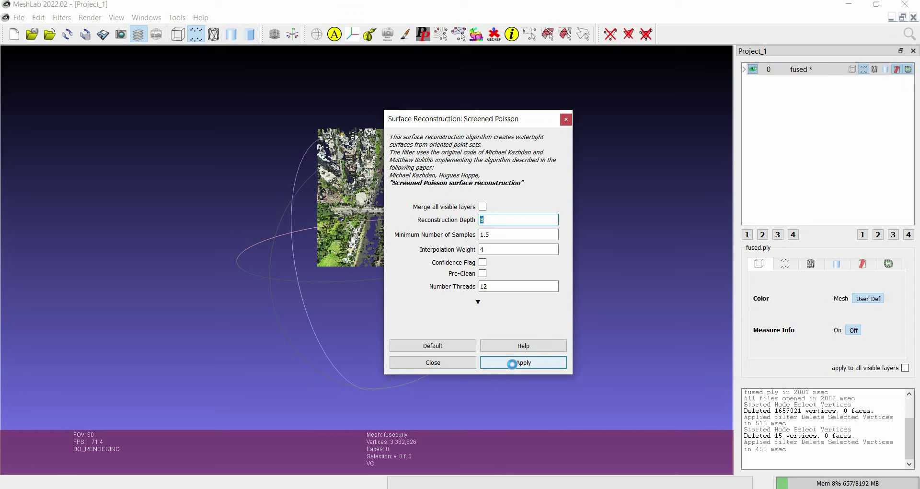
pyautogui.click(511, 363)
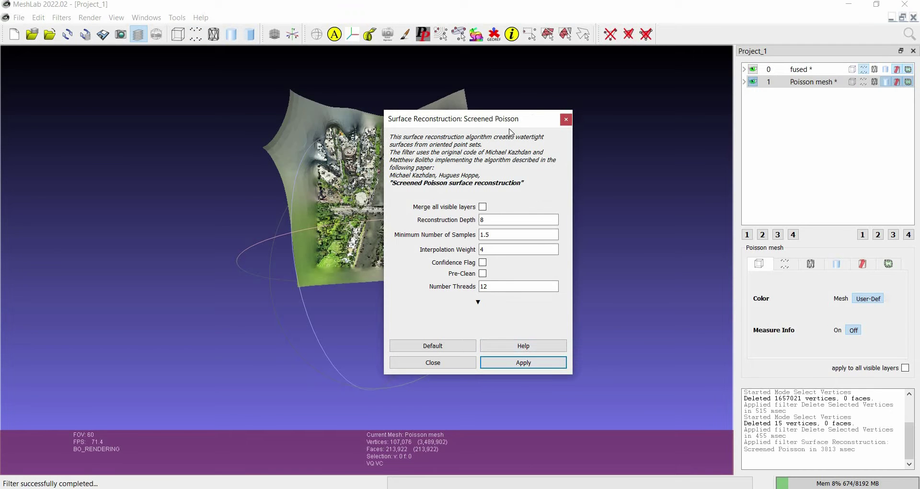
# Orbit and zoom to inspect the colored Poisson city mesh, then close the Poisson dialog
pyautogui.moveTo(450, 119); pyautogui.dragTo(554, 119)
pyautogui.scroll(-3, 429, 90)
pyautogui.scroll(8, 334, 244)
pyautogui.moveTo(334, 245); pyautogui.dragTo(411, 156)
pyautogui.scroll(-10, 405, 173)
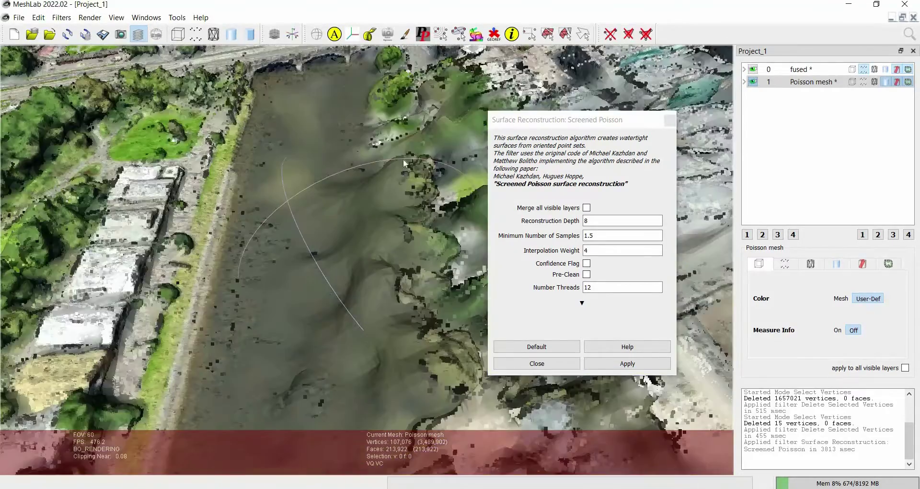
pyautogui.moveTo(326, 232); pyautogui.dragTo(526, 364)
pyautogui.click(507, 363)
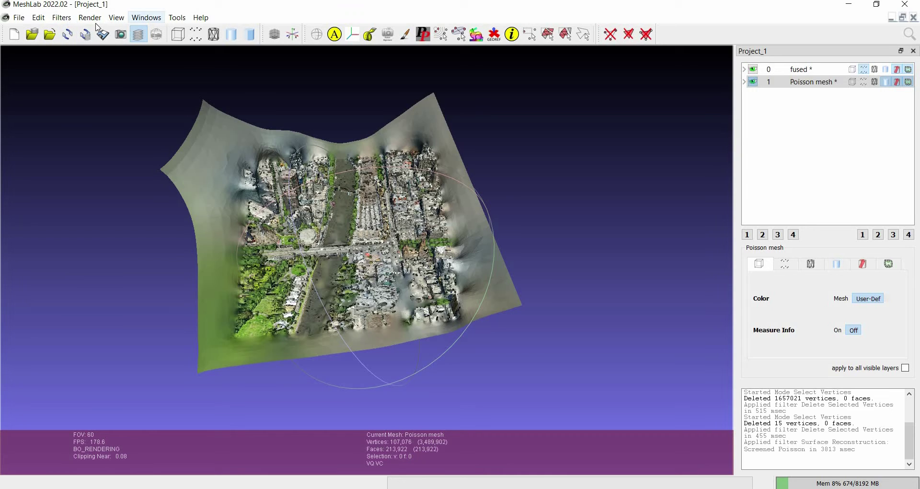
pyautogui.click(70, 19)
# Preview Select Faces with edges longer than at Edge Threshold 0.273004, highlighting 2,586 faces
pyautogui.moveTo(117, 59)
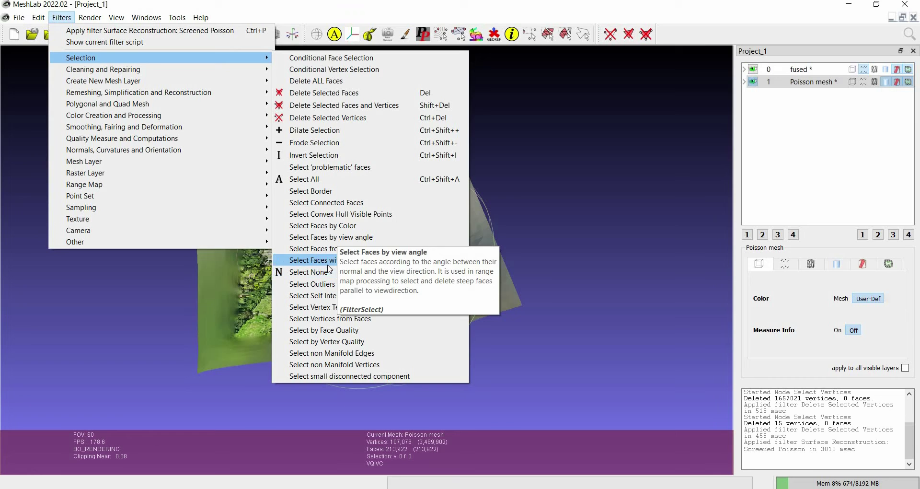
pyautogui.click(390, 264)
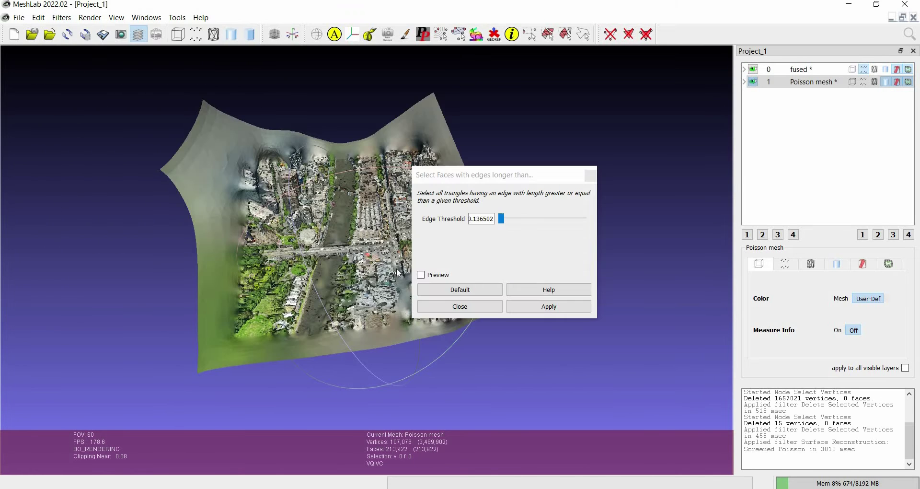
pyautogui.moveTo(506, 179); pyautogui.dragTo(587, 219)
pyautogui.moveTo(582, 258); pyautogui.dragTo(583, 262)
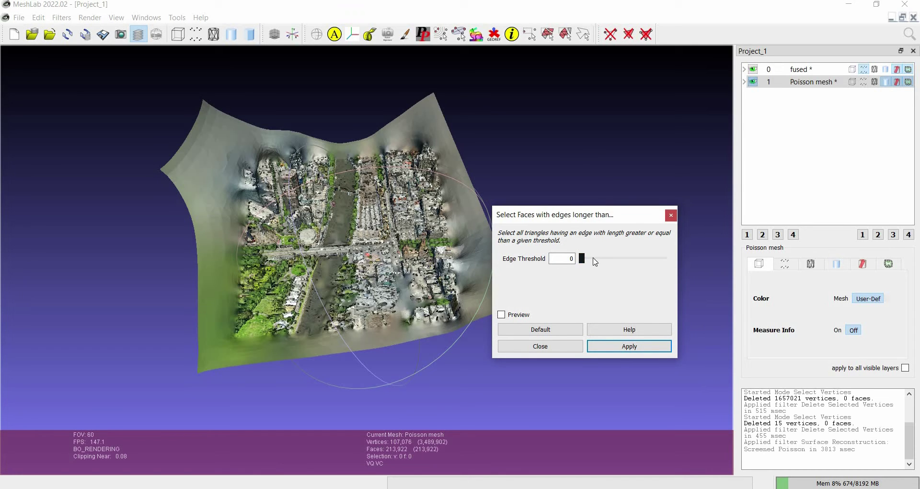
pyautogui.scroll(13, 597, 261)
pyautogui.scroll(-11, 597, 261)
pyautogui.click(501, 315)
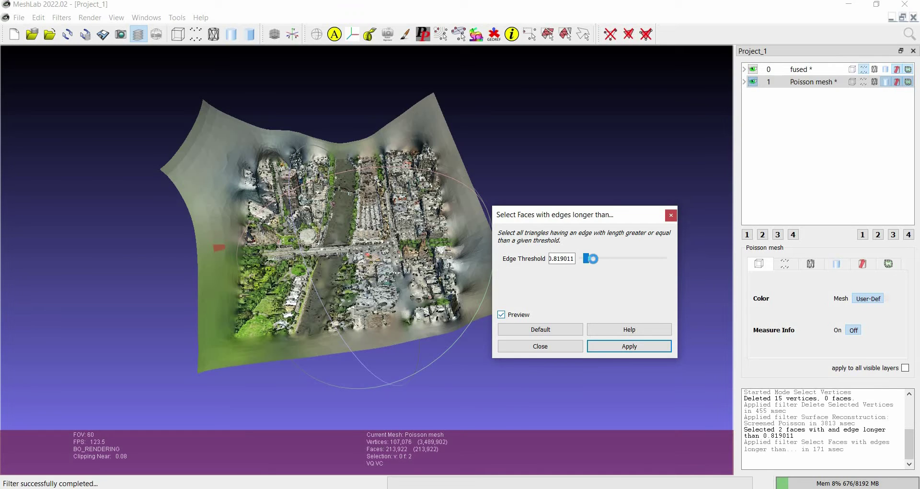
pyautogui.scroll(6, 587, 259)
pyautogui.scroll(-6, 582, 261)
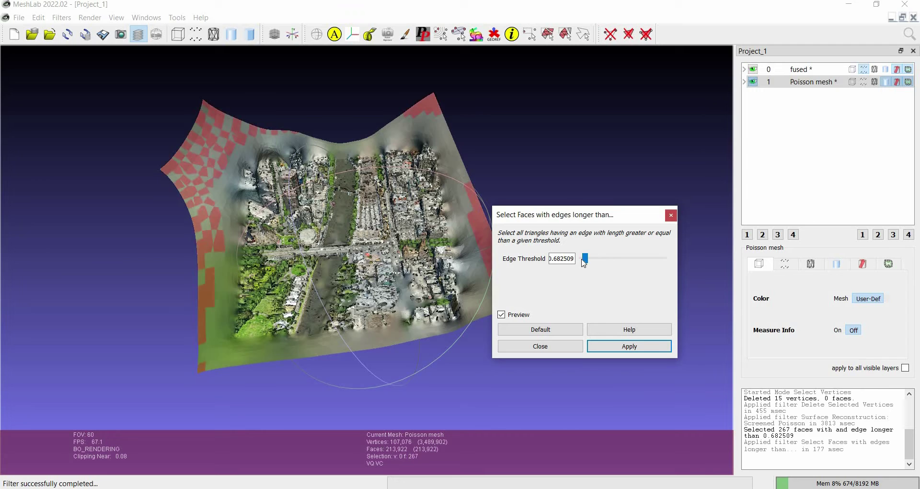
pyautogui.scroll(-2, 583, 261)
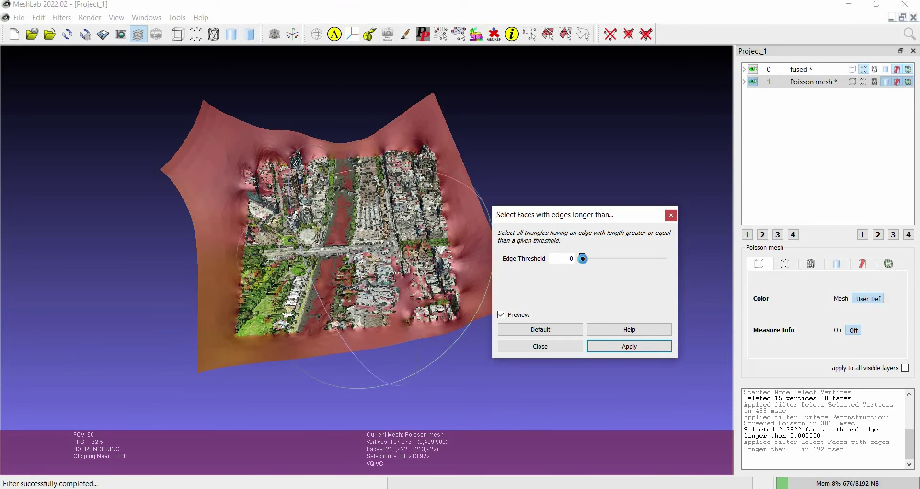
pyautogui.scroll(1, 587, 262)
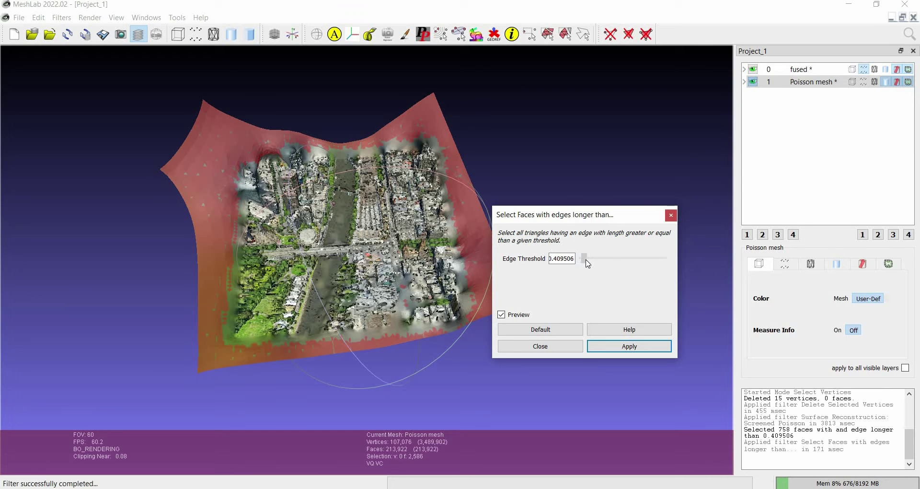
pyautogui.scroll(1, 586, 260)
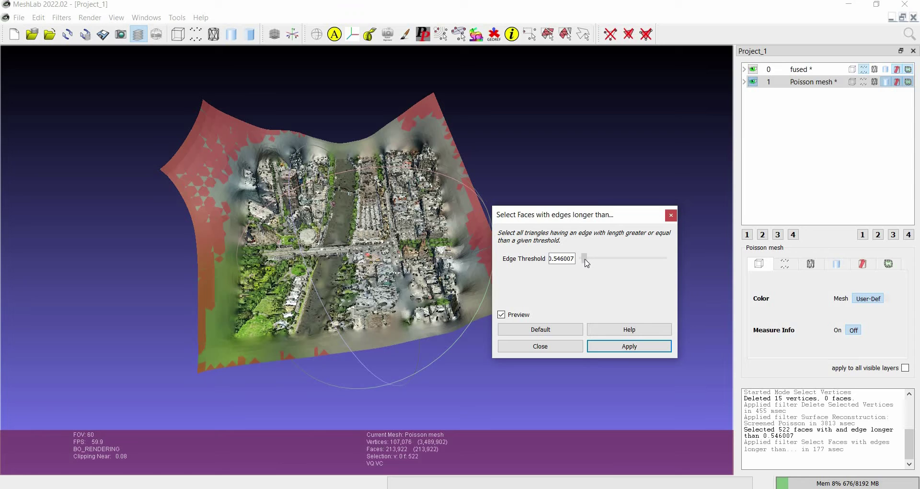
pyautogui.click(585, 262)
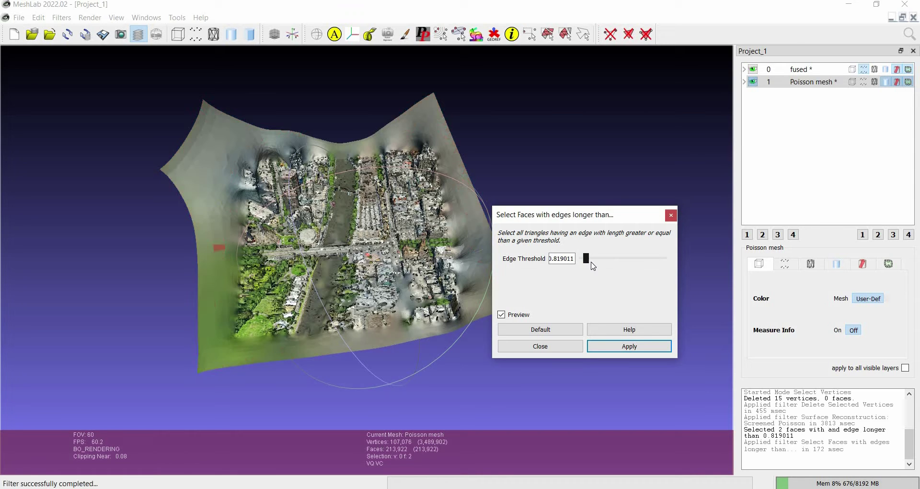
pyautogui.scroll(-2, 585, 263)
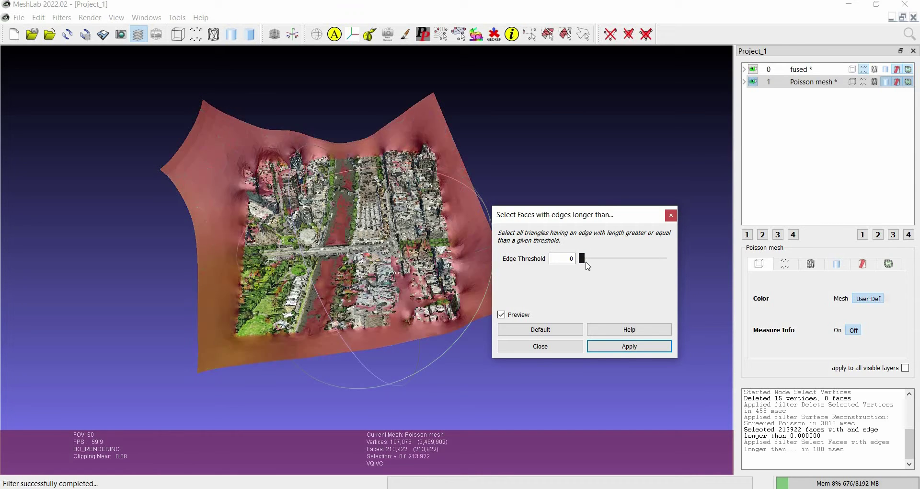
pyautogui.scroll(1, 587, 265)
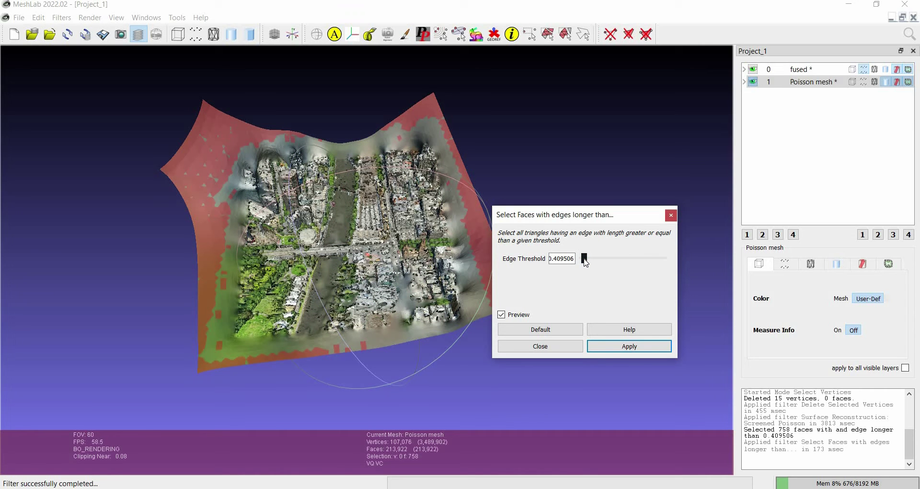
pyautogui.scroll(-1, 585, 263)
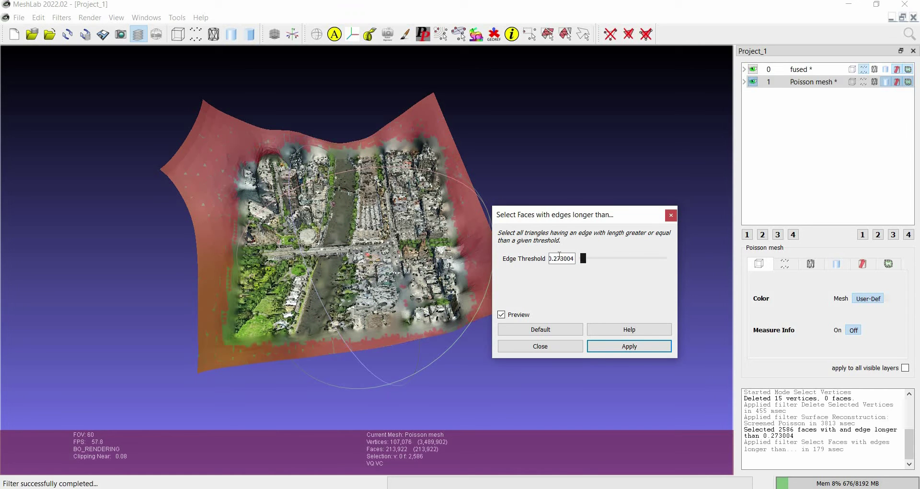
# Apply the long-edge face selection at threshold 0.27, selecting 2,725 border faces
pyautogui.moveTo(558, 258); pyautogui.dragTo(609, 262)
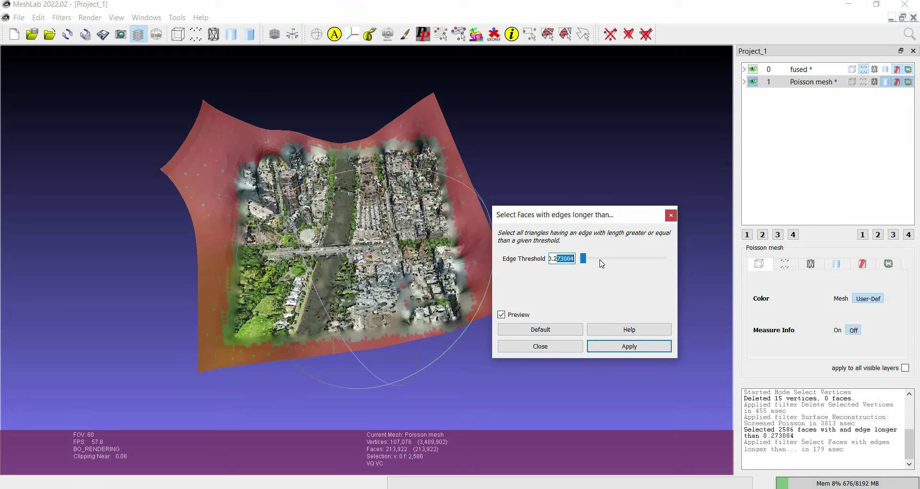
pyautogui.write('4')
pyautogui.press('BackSpace')
pyautogui.write('5')
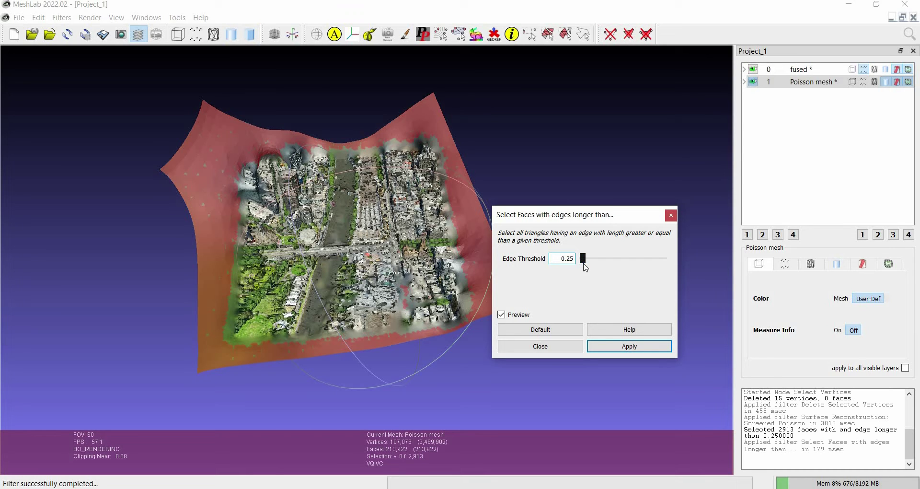
pyautogui.press('BackSpace')
pyautogui.press('BackSpace')
pyautogui.write('7')
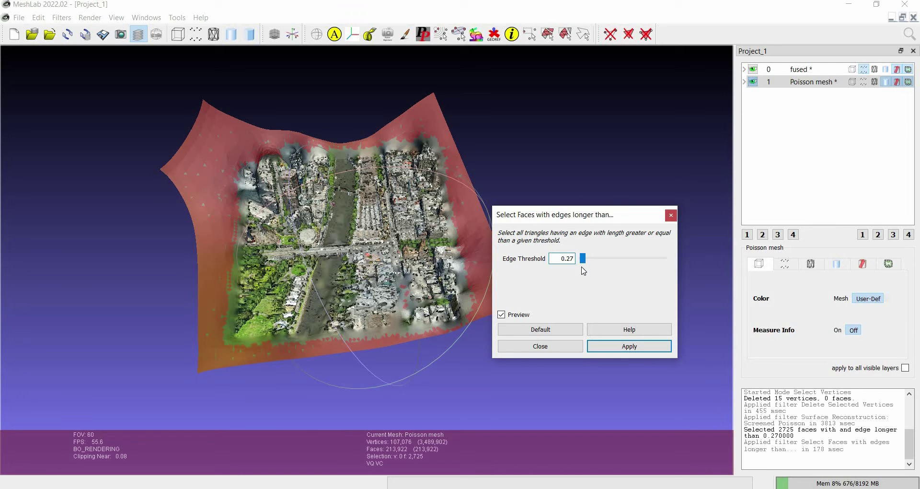
pyautogui.click(602, 348)
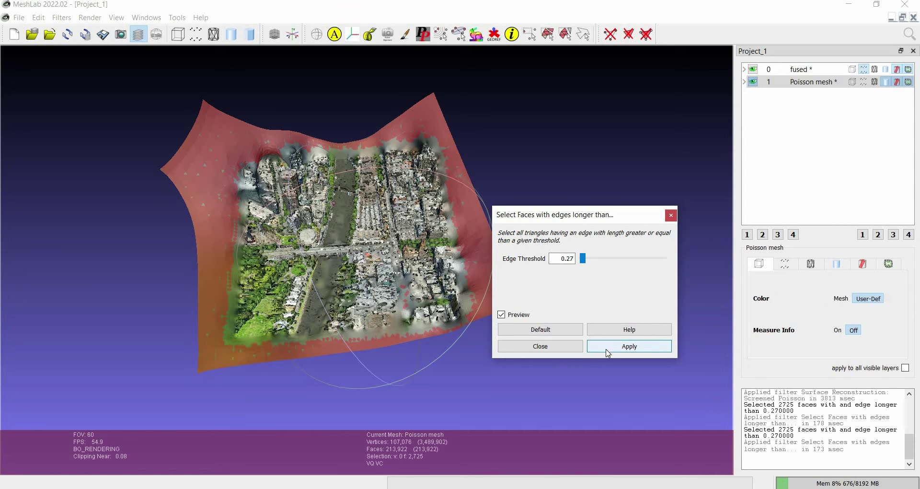
pyautogui.click(606, 351)
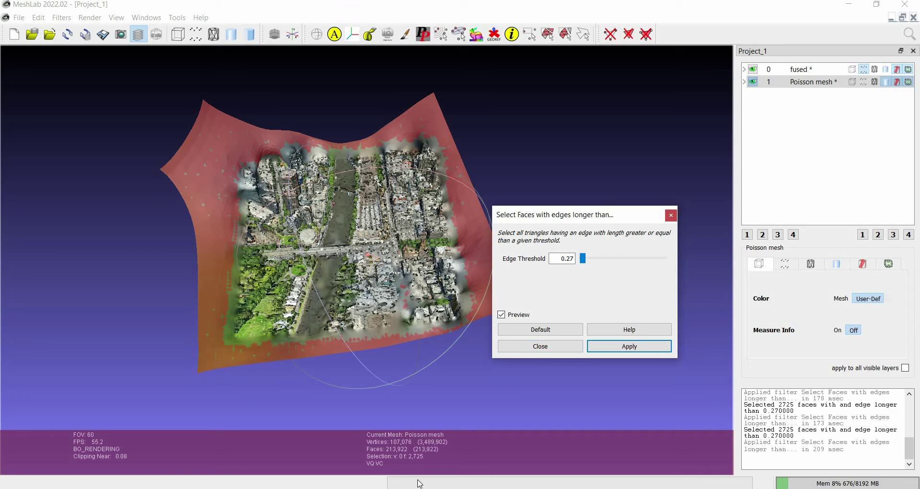
pyautogui.press('Escape')
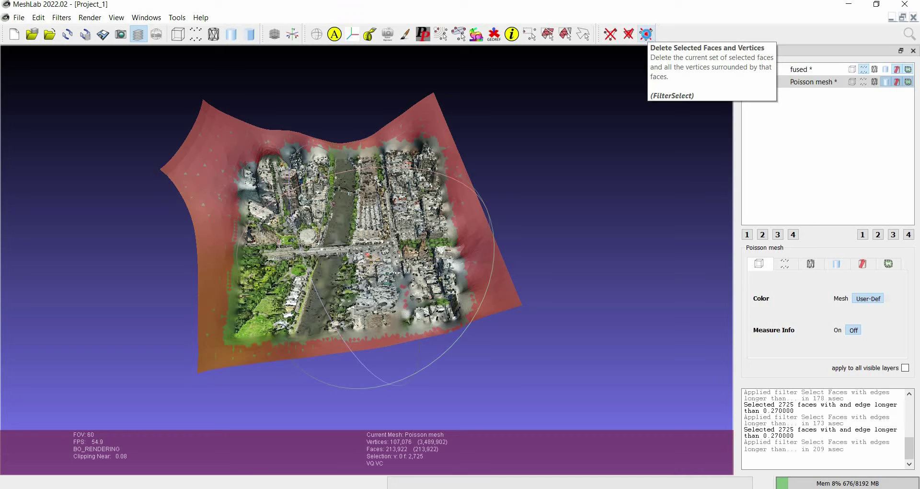
# Delete the 2,725 selected faces, leaving 106,298 vertices and 211,197 faces, and inspect the mesh
pyautogui.click(647, 35)
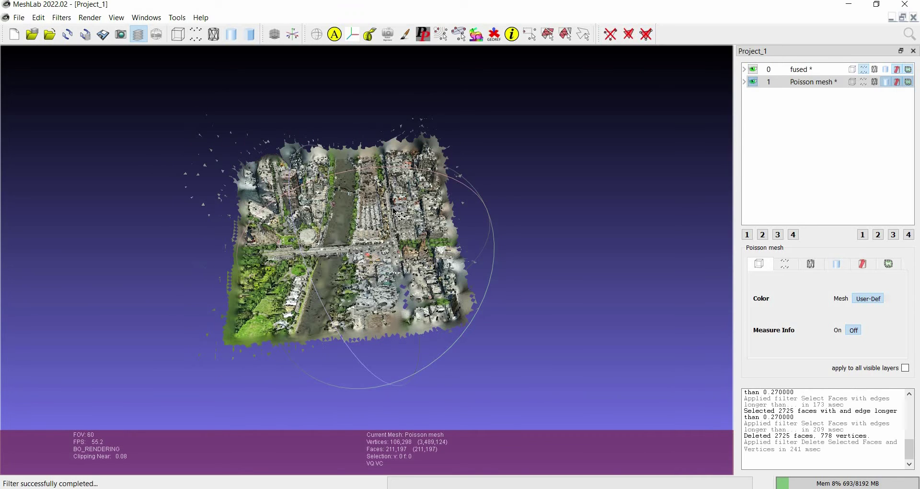
pyautogui.moveTo(338, 158); pyautogui.dragTo(500, 158, button='middle')
pyautogui.moveTo(499, 158); pyautogui.dragTo(379, 230)
# Box-select the stray faces at one mesh edge and delete them (117 faces)
pyautogui.click(548, 34)
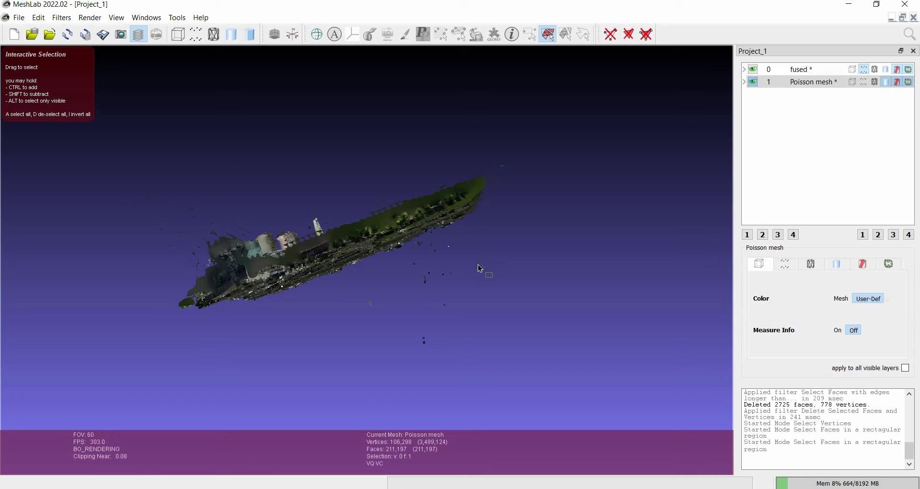
pyautogui.moveTo(480, 271); pyautogui.dragTo(465, 254)
pyautogui.moveTo(478, 325); pyautogui.dragTo(447, 238)
pyautogui.press('Escape')
pyautogui.moveTo(431, 216); pyautogui.dragTo(397, 307)
pyautogui.click(547, 35)
pyautogui.moveTo(202, 354)
pyautogui.mouseDown()
pyautogui.moveTo(220, 349)
pyautogui.moveTo(213, 353)
pyautogui.mouseUp()
pyautogui.hotkey('ctrl', 'shift', 'Delete')
# Box-select stray bands along the top, bottom and side edges and delete the 11,937 faces
pyautogui.moveTo(214, 354); pyautogui.dragTo(343, 115)
pyautogui.click(547, 35)
pyautogui.moveTo(435, 148); pyautogui.dragTo(339, 117)
pyautogui.moveTo(548, 87); pyautogui.dragTo(463, 422)
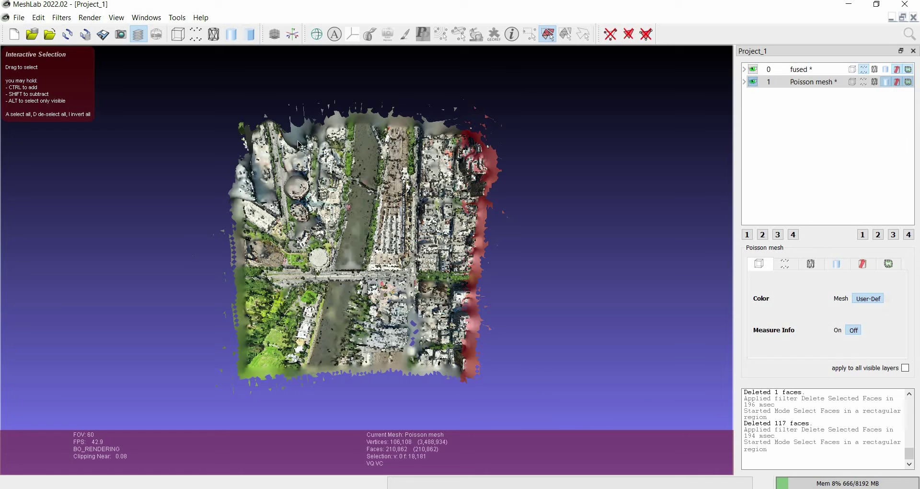
pyautogui.moveTo(518, 74); pyautogui.dragTo(265, 126)
pyautogui.keyDown('ctrl'); pyautogui.moveTo(195, 366); pyautogui.dragTo(508, 405); pyautogui.keyUp('ctrl')
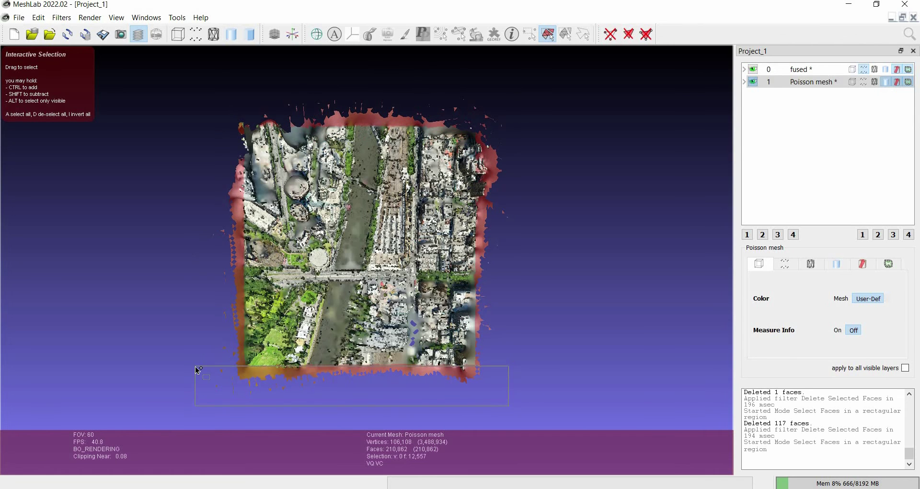
pyautogui.keyDown('ctrl'); pyautogui.moveTo(196, 369); pyautogui.dragTo(196, 369); pyautogui.keyUp('ctrl')
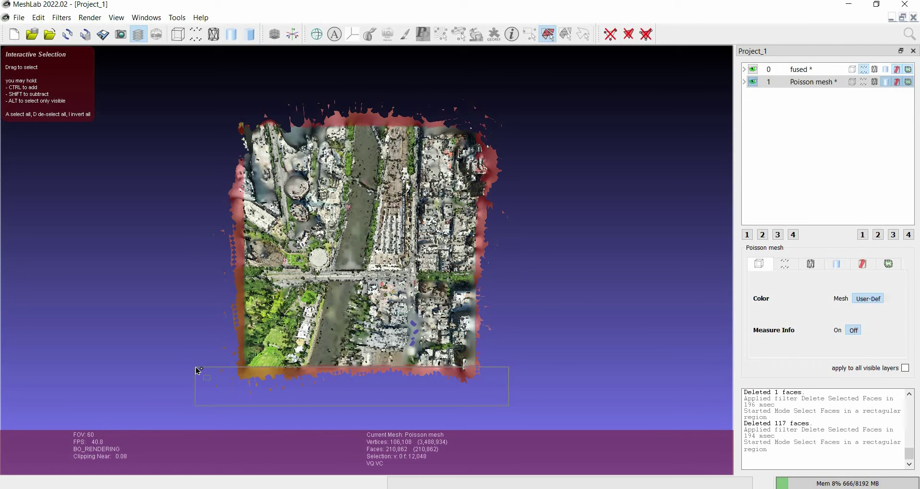
pyautogui.click(553, 36)
pyautogui.hotkey('shift', 'Delete')
# Remove any leftover selected vertices and faces and inspect the trimmed riverside buildings
pyautogui.moveTo(573, 106); pyautogui.dragTo(480, 161)
pyautogui.hotkey('ctrl', 'Delete')
pyautogui.press('Delete')
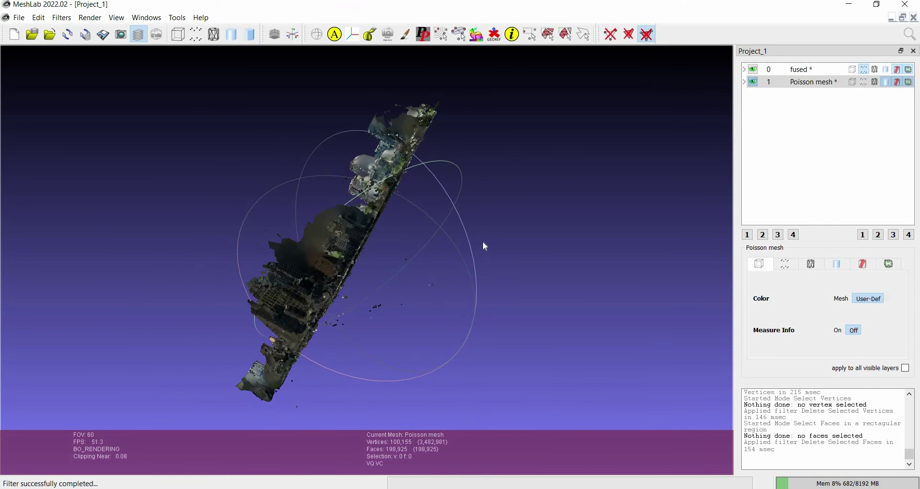
pyautogui.moveTo(393, 348); pyautogui.dragTo(384, 315)
pyautogui.scroll(-2, 300, 245)
pyautogui.scroll(10, 360, 284)
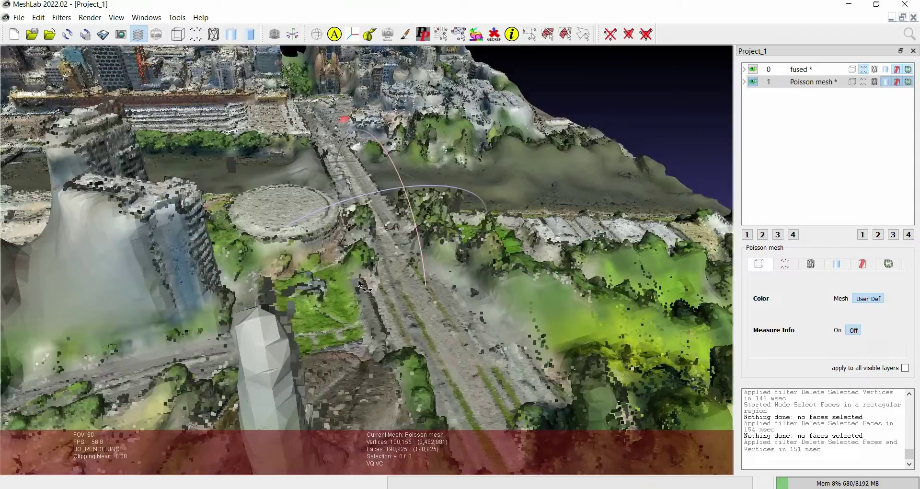
pyautogui.moveTo(359, 284); pyautogui.dragTo(514, 374)
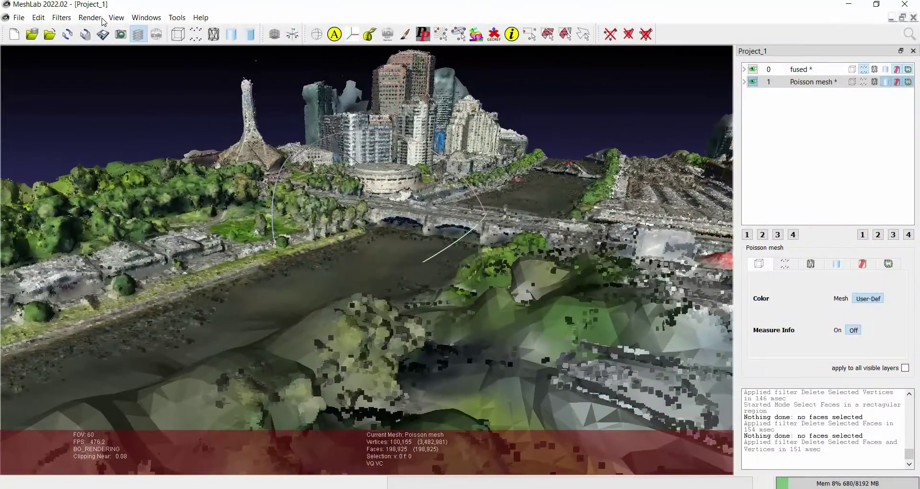
# Apply Laplacian Smooth to the mesh at 3 smoothing steps, then again at 6
pyautogui.click(65, 19)
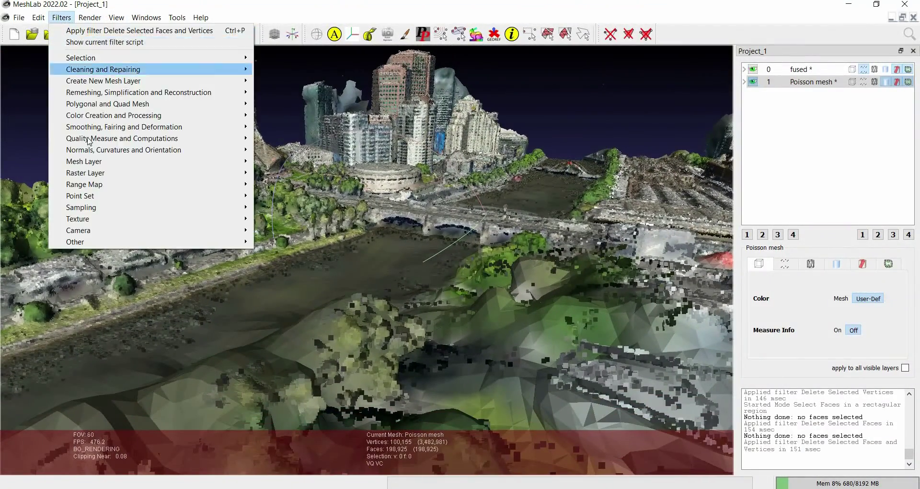
pyautogui.moveTo(169, 136)
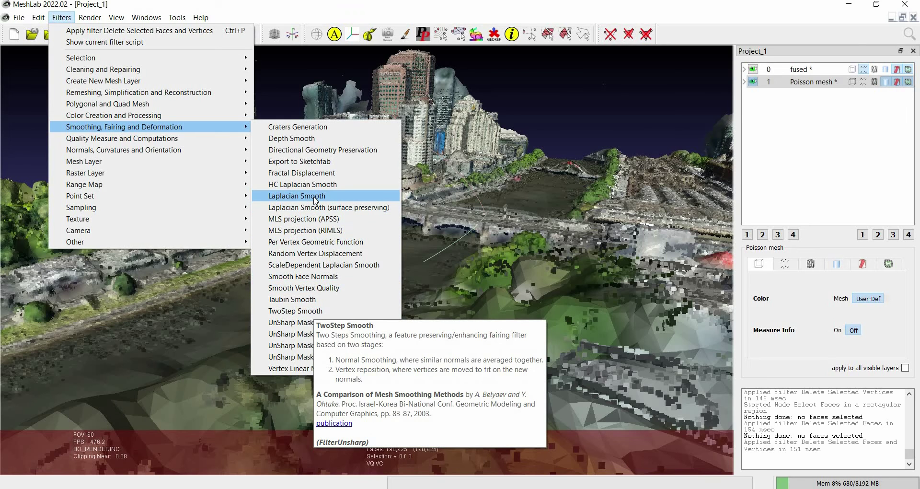
pyautogui.click(315, 197)
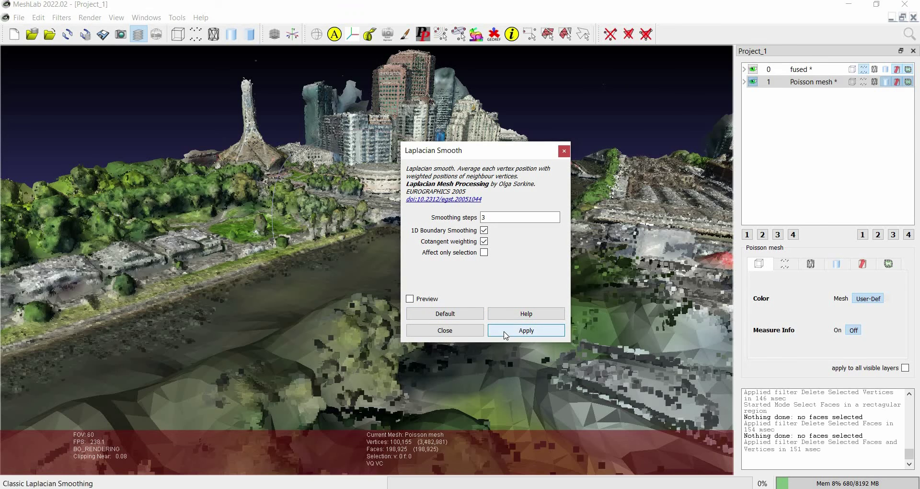
pyautogui.click(503, 334)
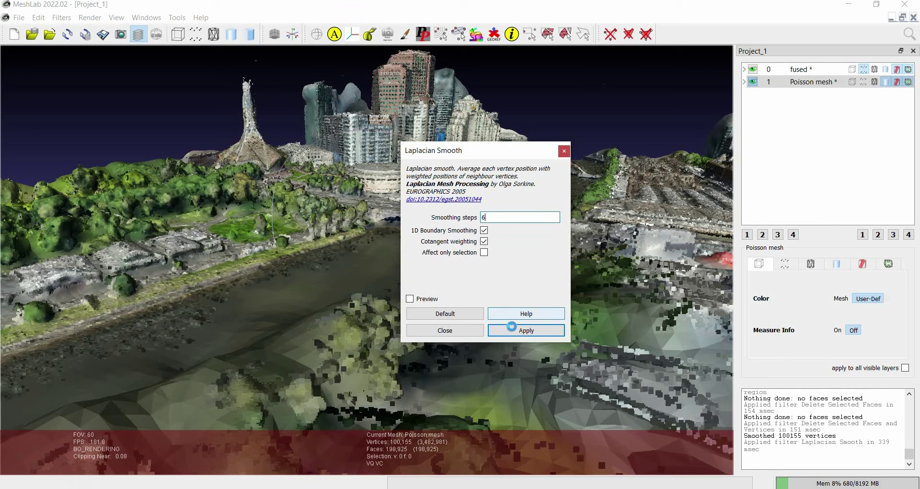
pyautogui.click(514, 331)
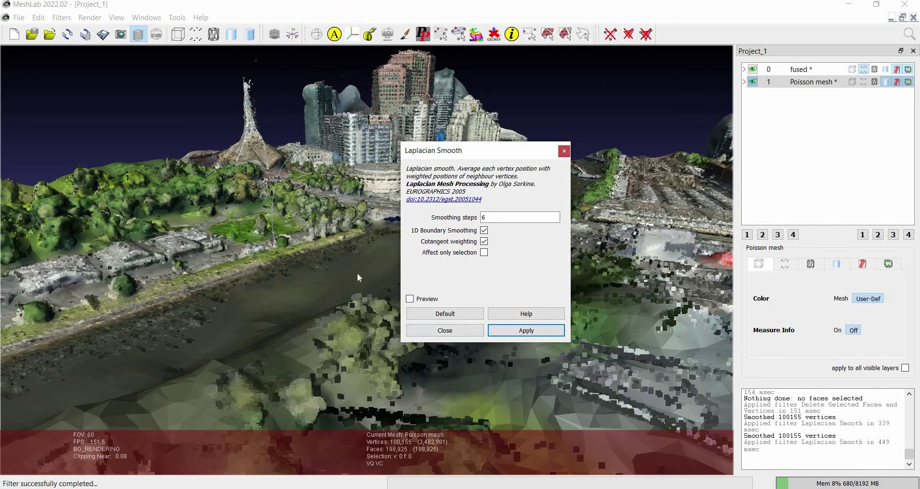
pyautogui.press('Escape')
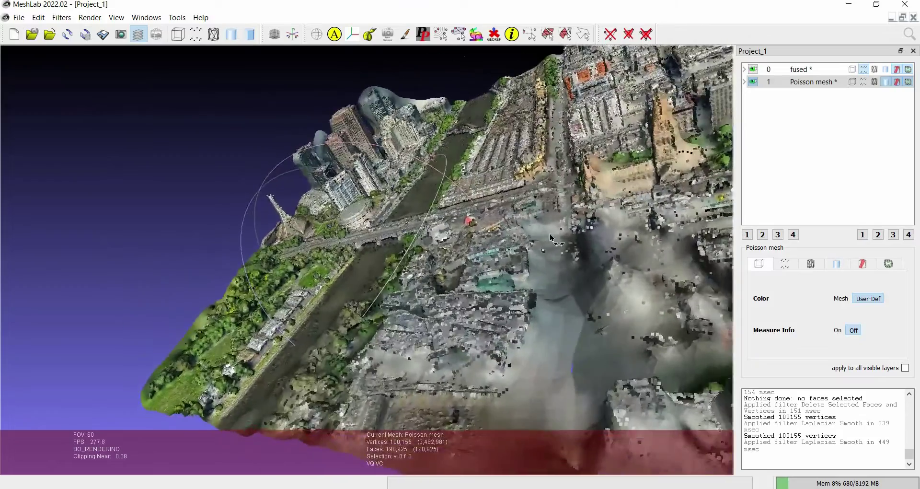
# Zoom in to inspect the softened city surface, then bring up the File menu
pyautogui.scroll(1, 504, 157)
pyautogui.scroll(-5, 516, 146)
pyautogui.scroll(7, 479, 153)
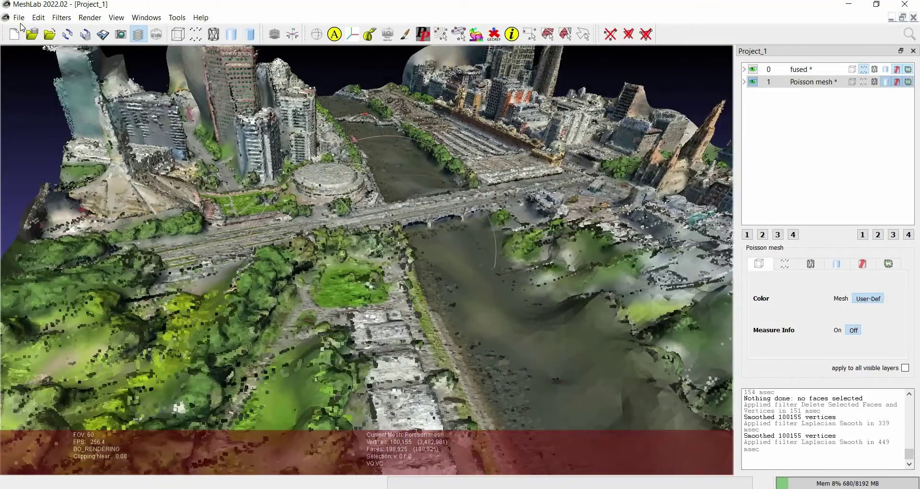
pyautogui.click(18, 17)
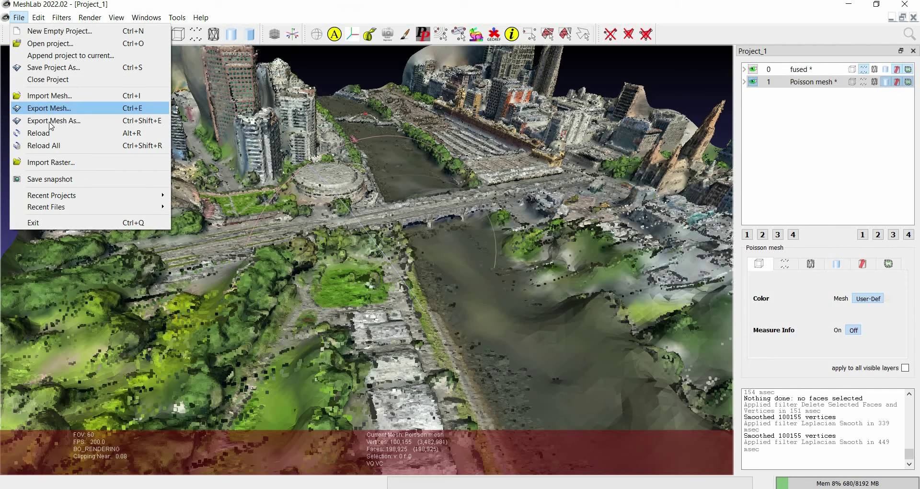
# Export the Poisson mesh layer to the dense/0 folder as Stanford Polygon File Format (*.ply)
pyautogui.click(120, 118)
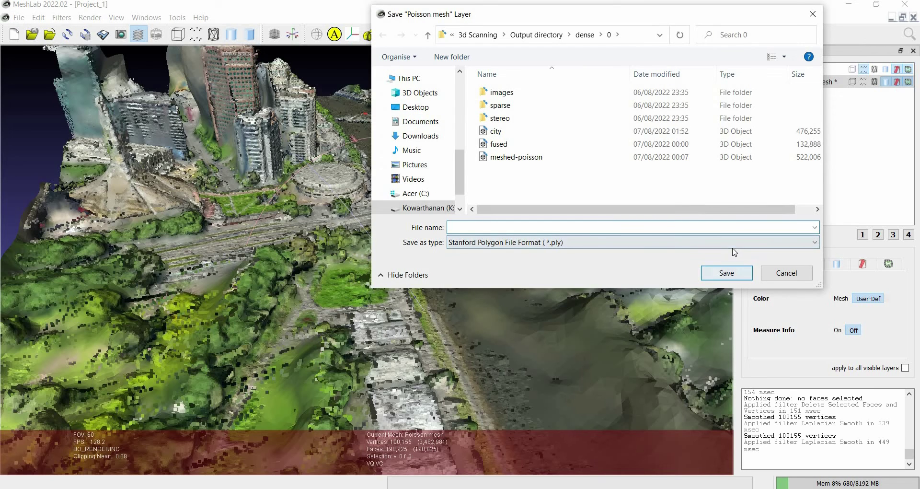
pyautogui.click(613, 242)
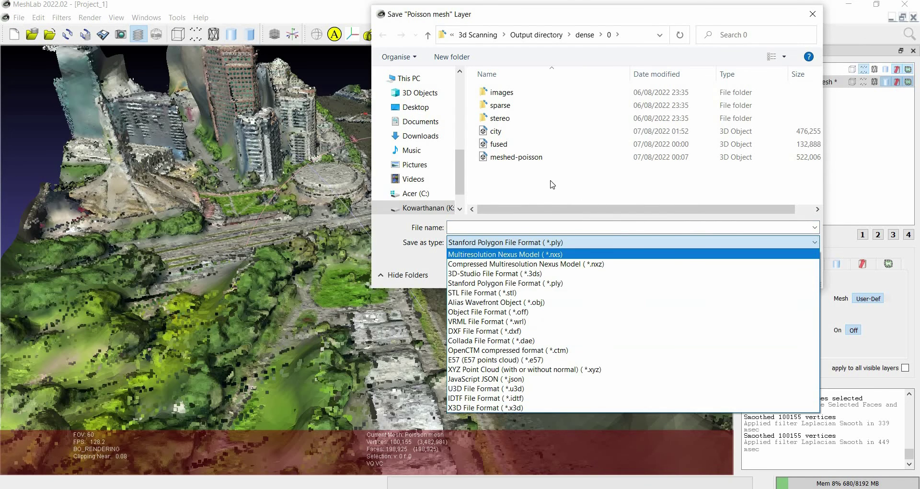
pyautogui.click(732, 282)
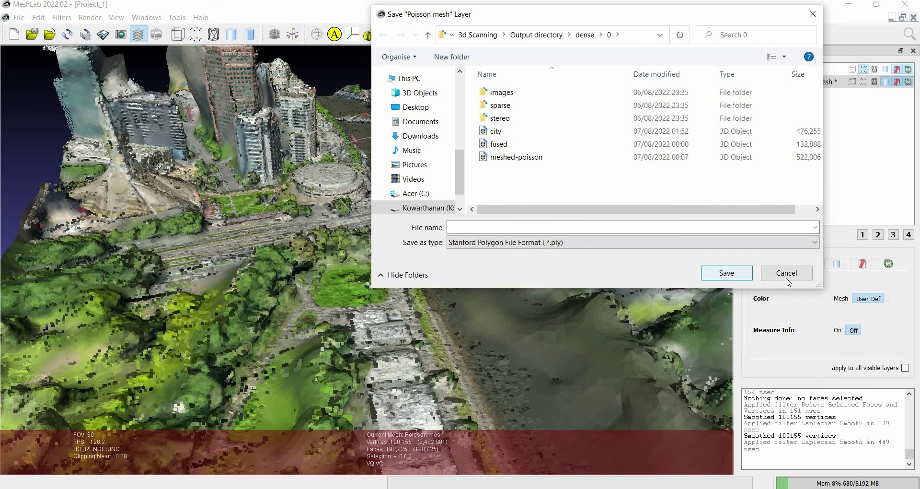